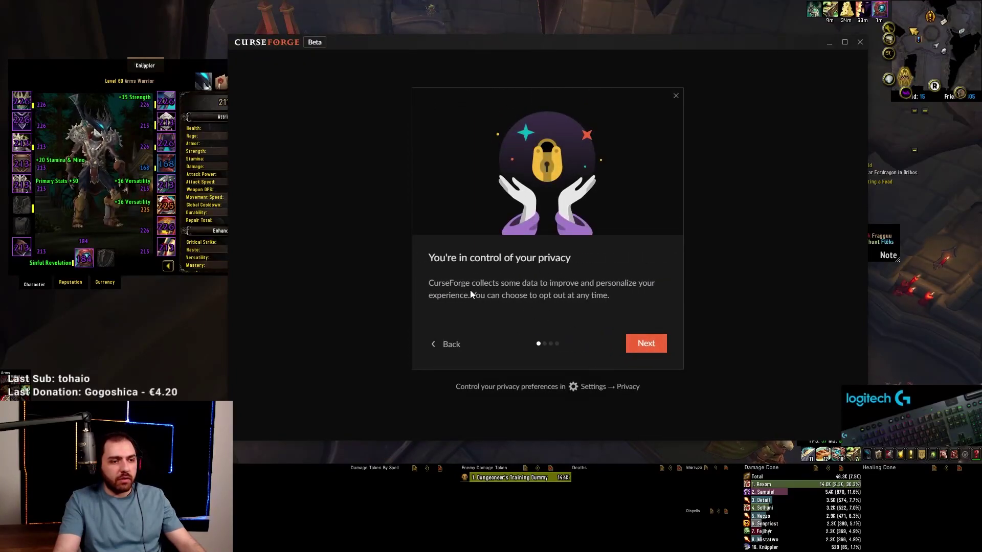
Advance the welcome introduction past the privacy notice and the Support mod authors page.
{"action": "left_click", "coordinate": [647, 344]}
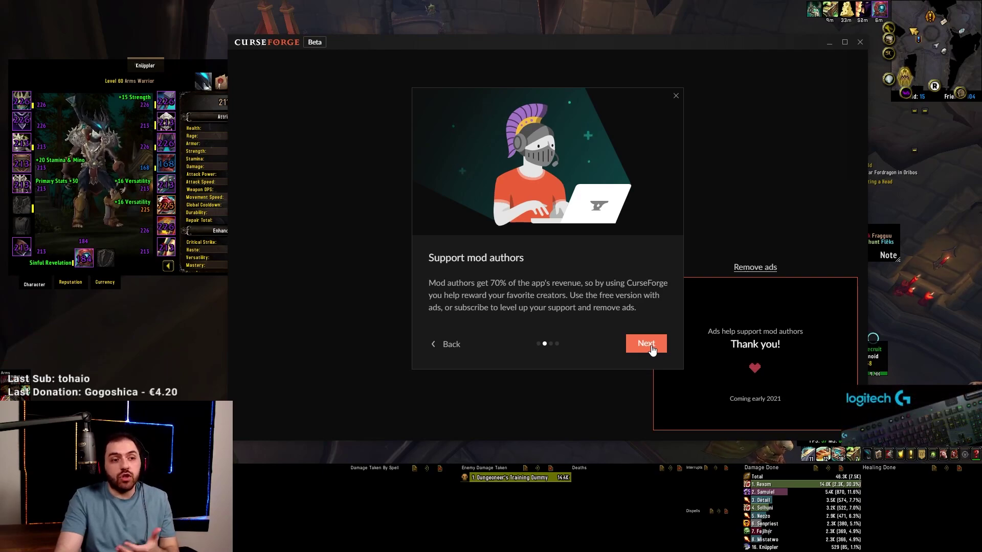
{"action": "left_click", "coordinate": [652, 350]}
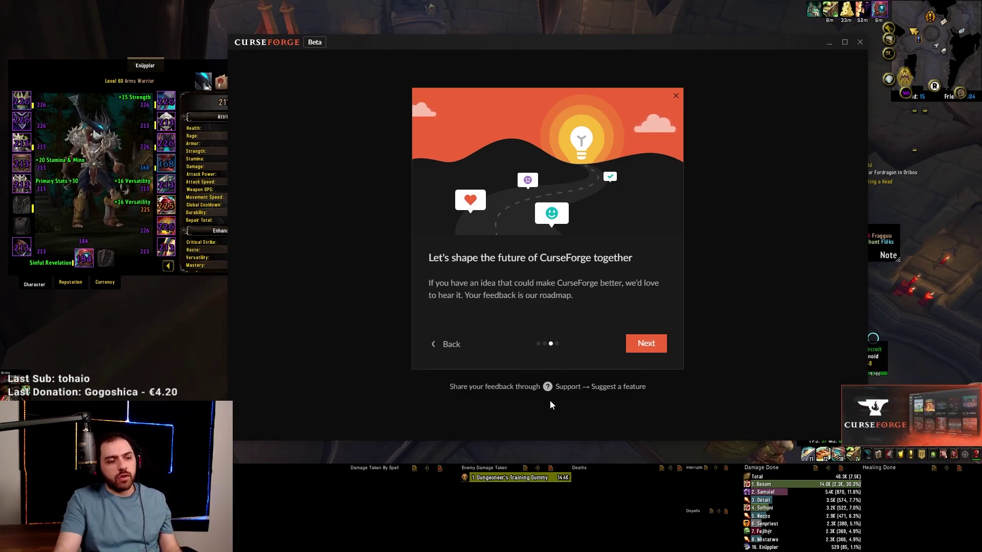
Get through the feedback slide and choose Get Started to reach World of Warcraft My Addons.
{"action": "left_click", "coordinate": [648, 346]}
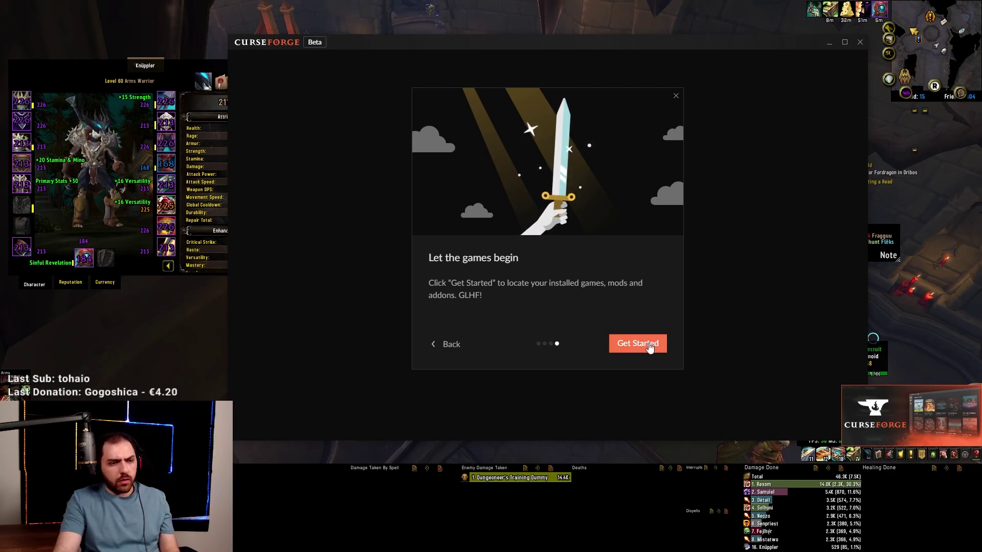
{"action": "left_click", "coordinate": [648, 347]}
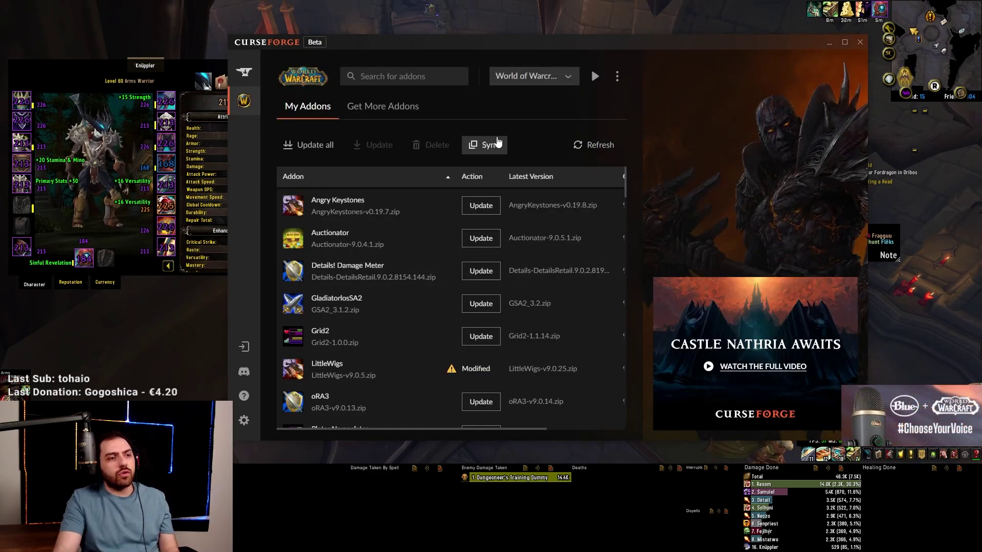
{"action": "left_click", "coordinate": [535, 76]}
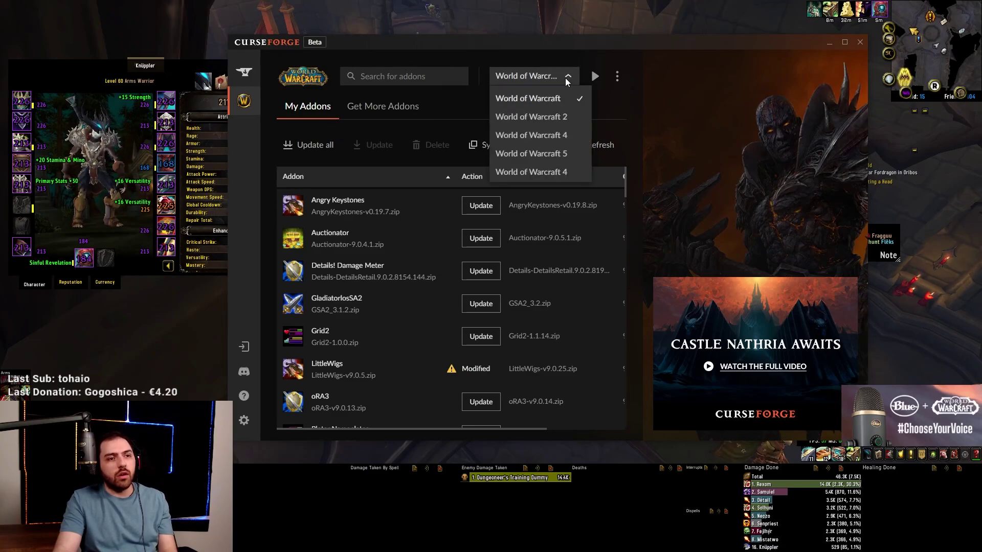
{"action": "left_click", "coordinate": [617, 76]}
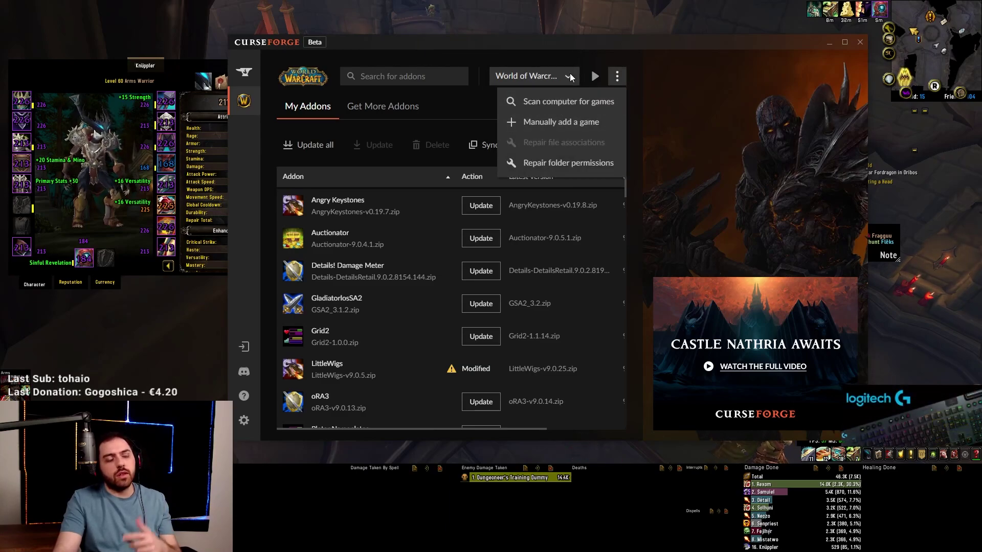
{"action": "left_click", "coordinate": [532, 76]}
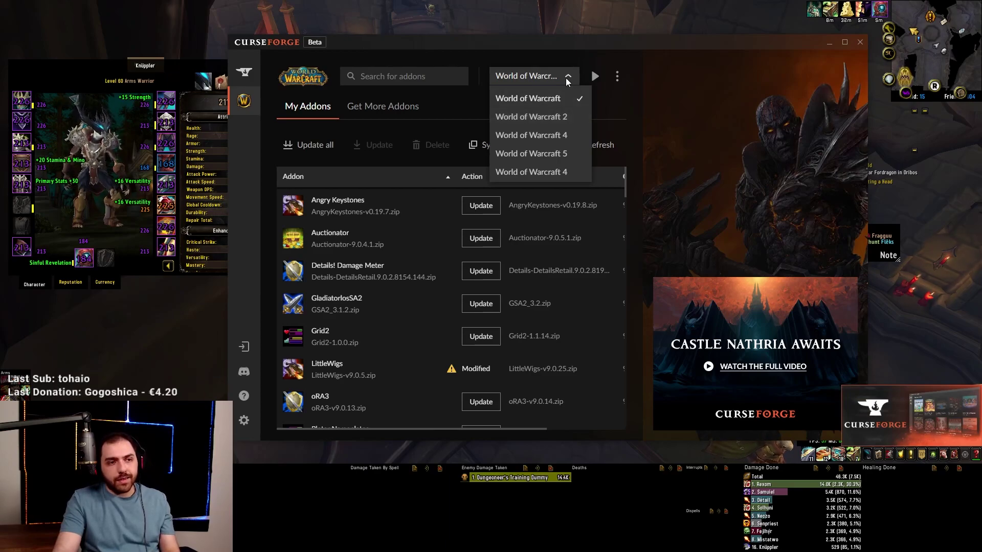
{"action": "left_click", "coordinate": [567, 76]}
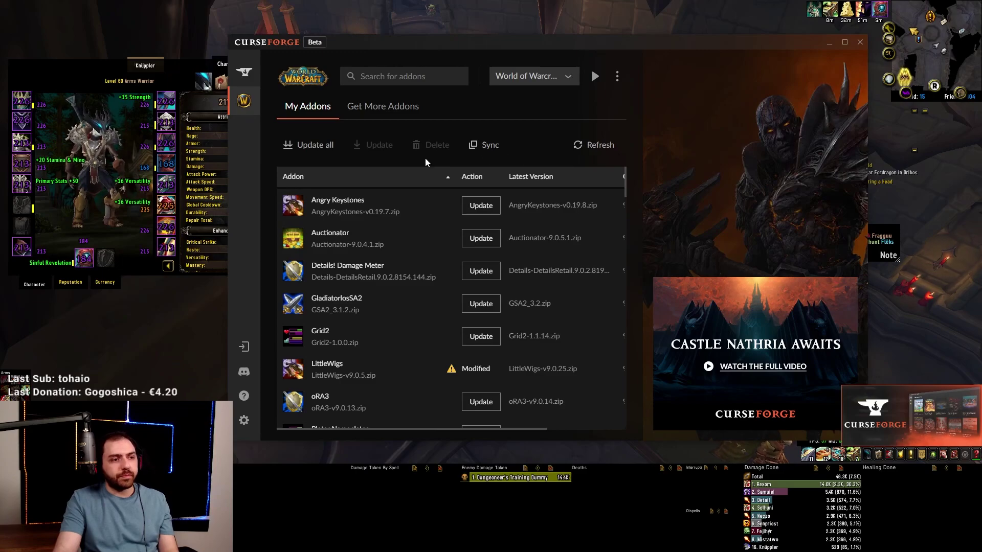
{"action": "scroll", "coordinate": [489, 256], "scroll_direction": "down", "scroll_amount": 10}
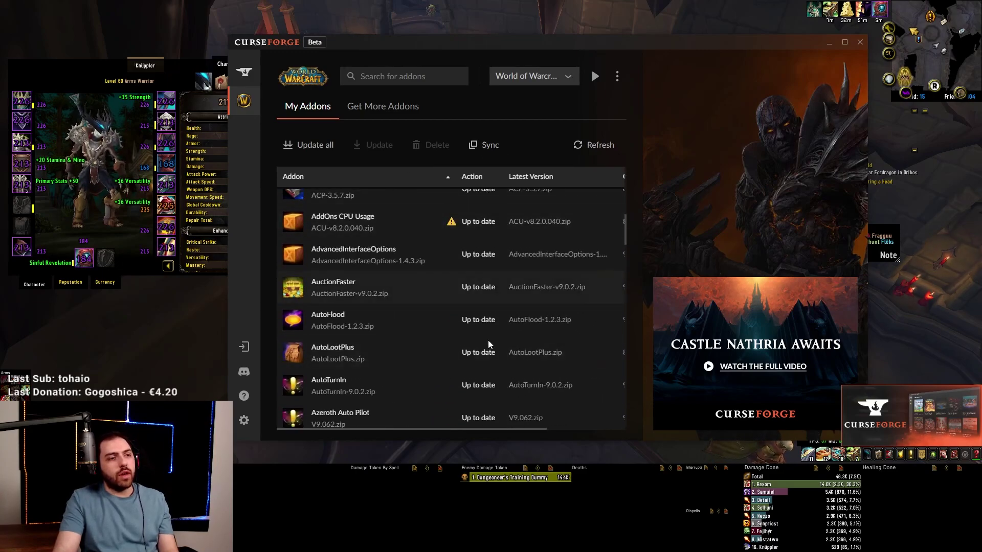
{"action": "scroll", "coordinate": [388, 230], "scroll_direction": "up", "scroll_amount": 10}
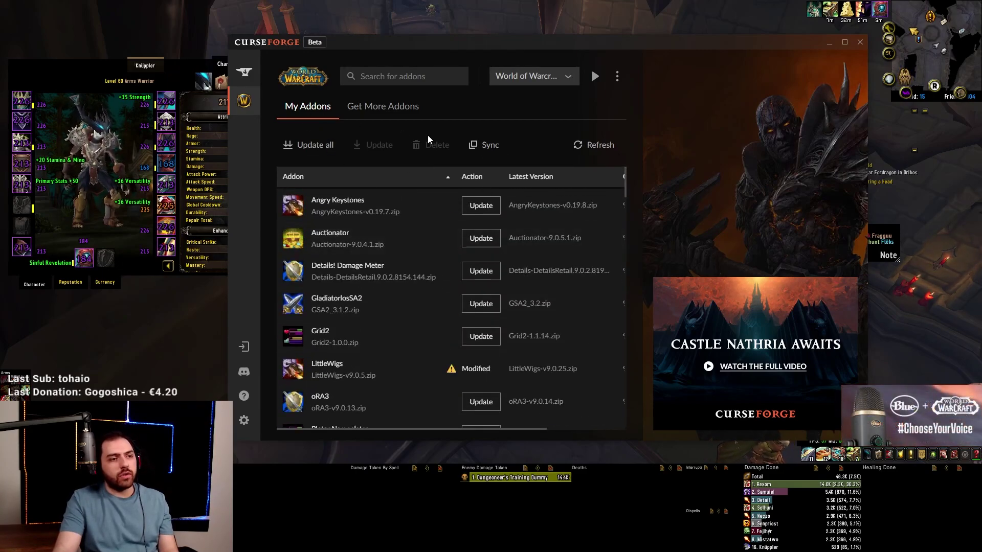
{"action": "left_click", "coordinate": [415, 109]}
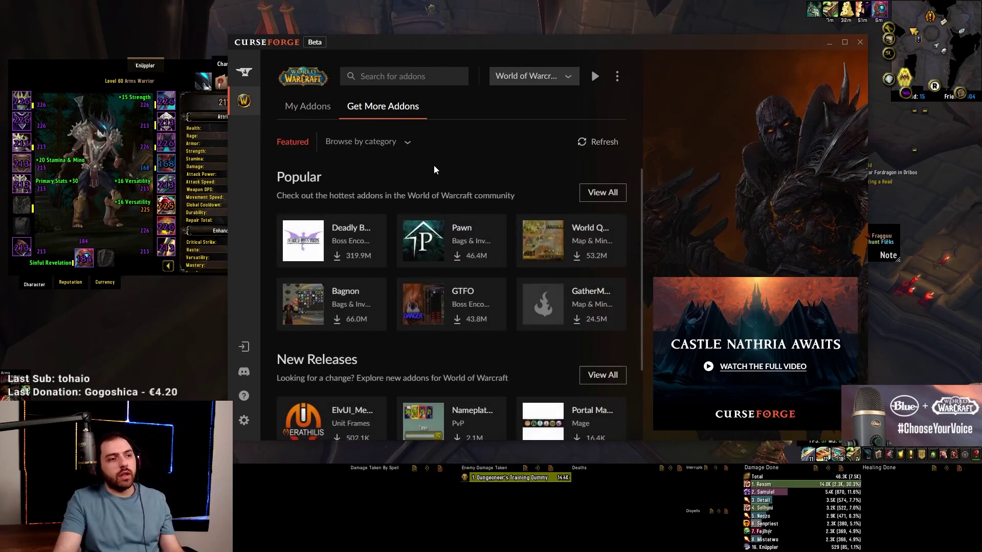
{"action": "left_click", "coordinate": [404, 142]}
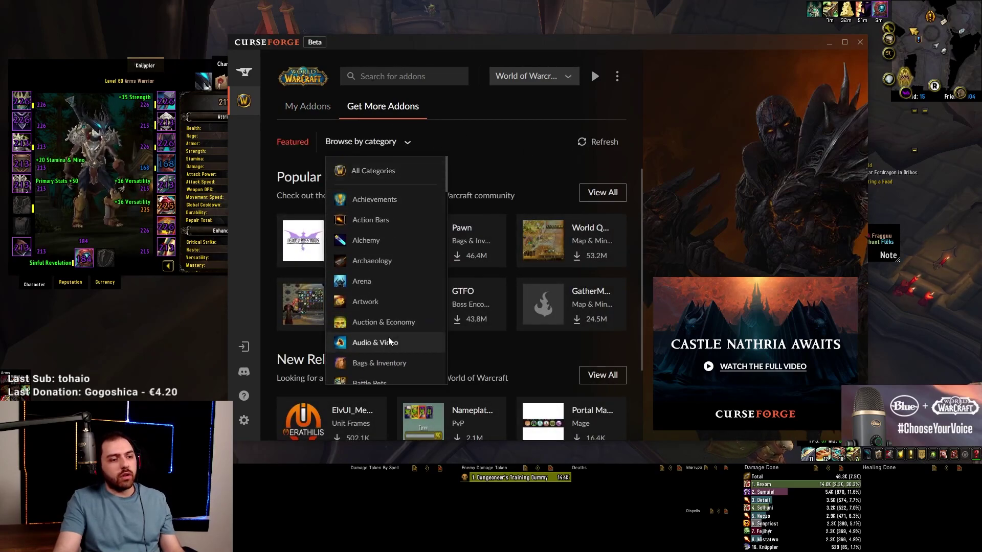
{"action": "left_click", "coordinate": [407, 137]}
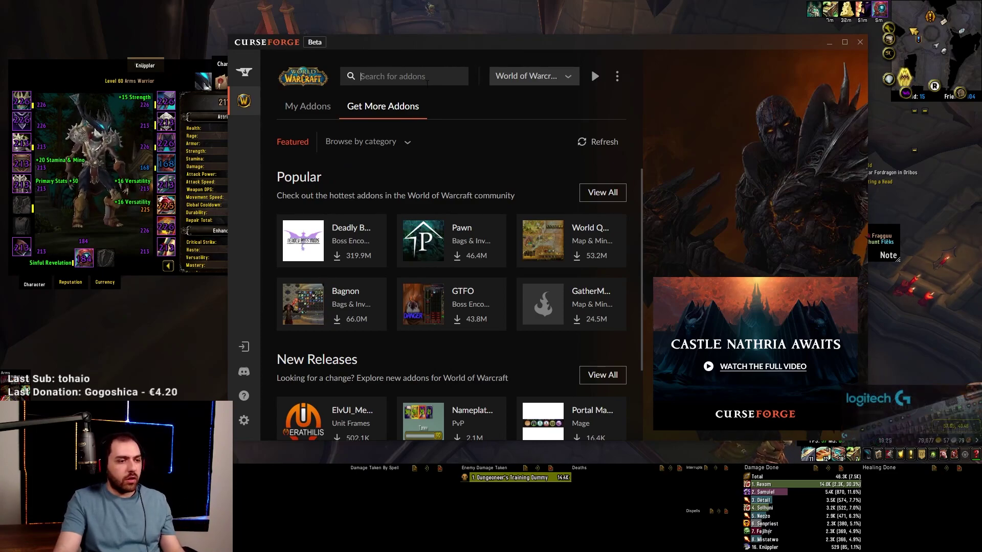
{"action": "type", "text": "plater"}
{"action": "key", "text": "Return"}
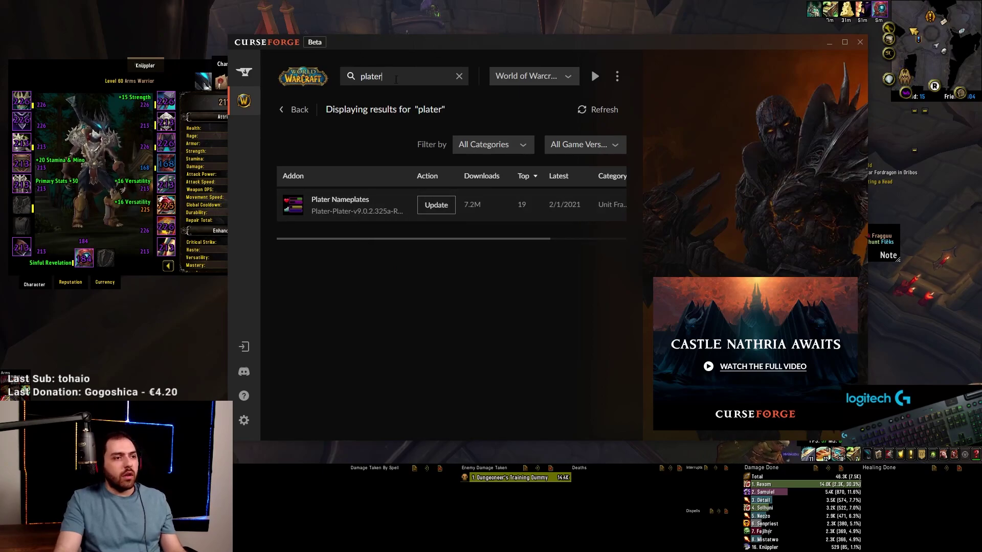
{"action": "double_click", "coordinate": [370, 76]}
{"action": "left_click", "coordinate": [296, 111]}
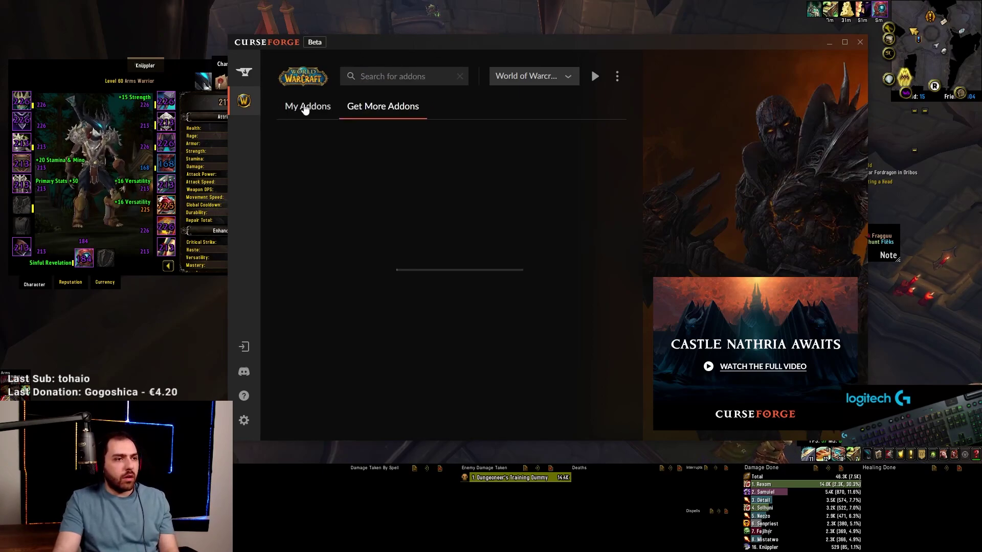
{"action": "left_click", "coordinate": [309, 107]}
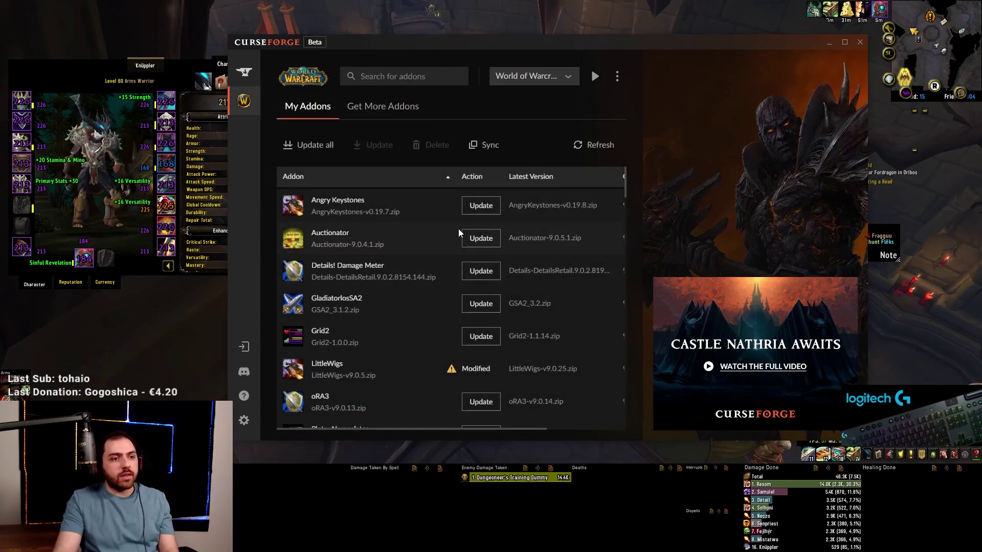
{"action": "right_click", "coordinate": [387, 241]}
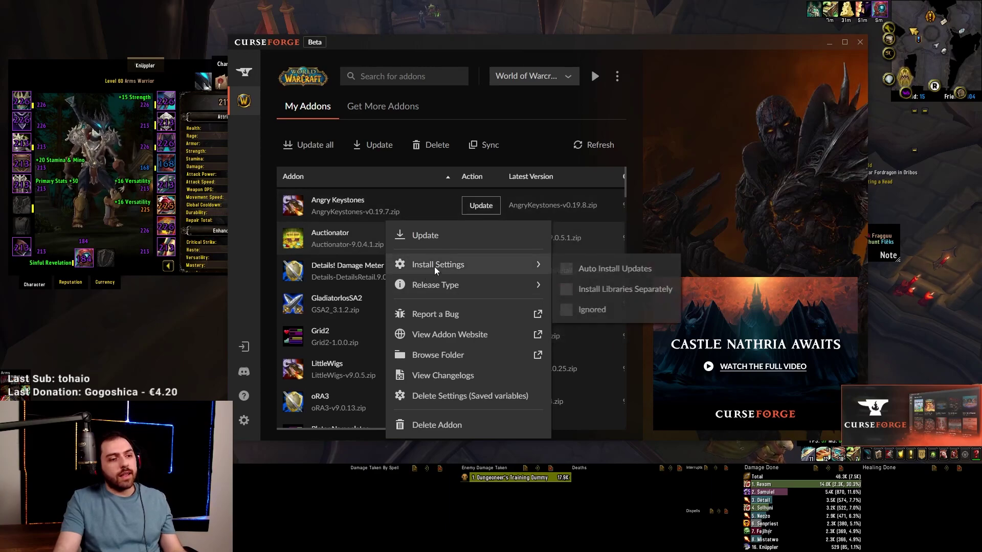
{"action": "mouse_move", "coordinate": [450, 291]}
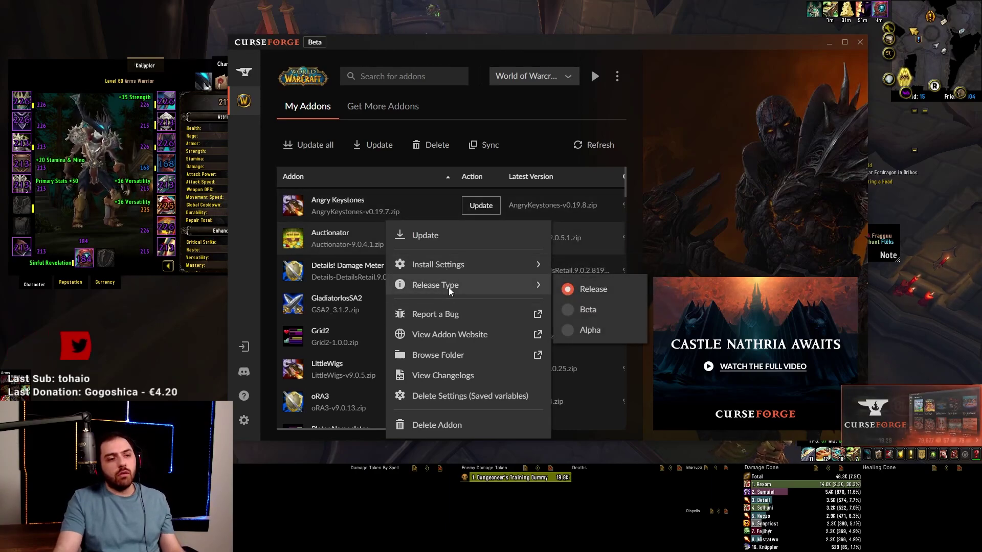
{"action": "right_click", "coordinate": [348, 225]}
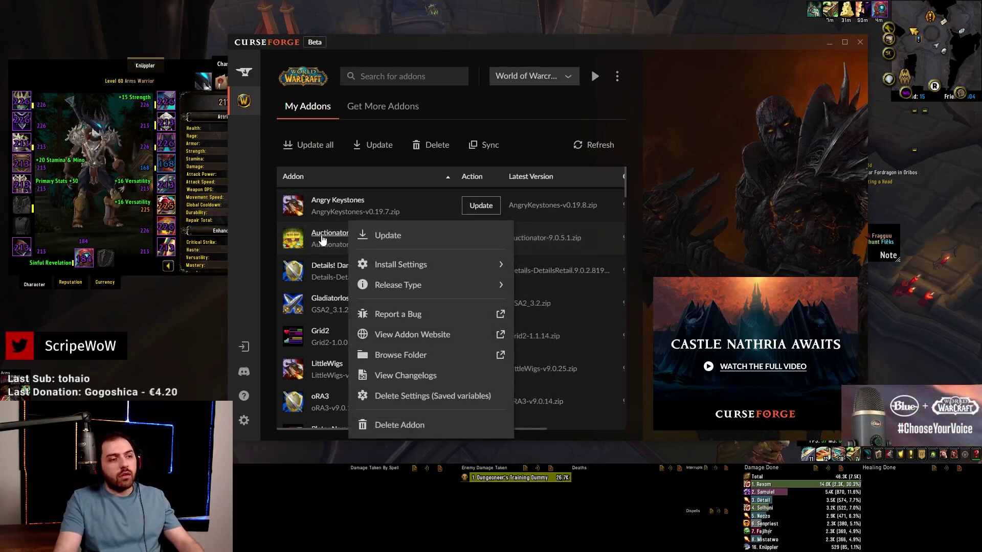
{"action": "right_click", "coordinate": [321, 222]}
{"action": "mouse_move", "coordinate": [415, 289]}
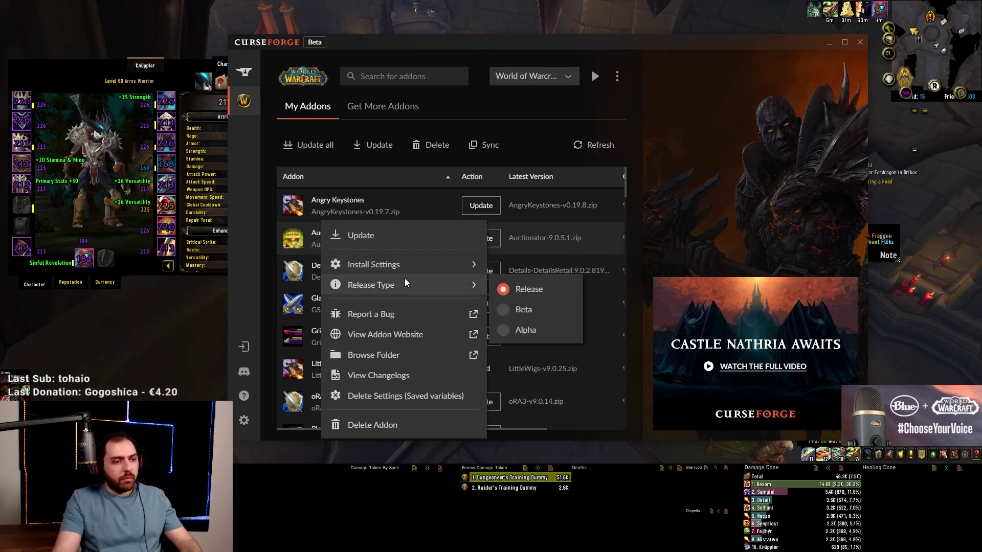
{"action": "mouse_move", "coordinate": [410, 271]}
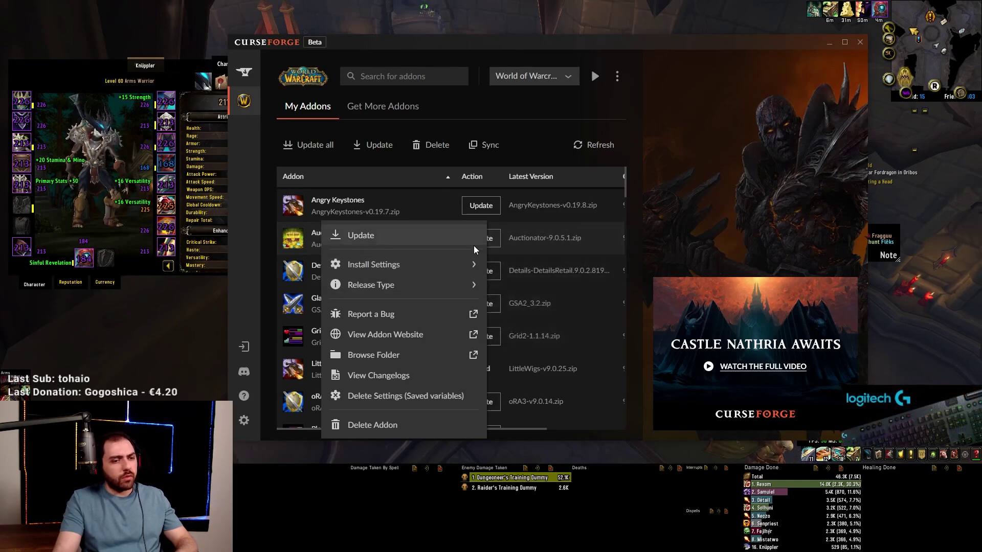
{"action": "mouse_move", "coordinate": [448, 289]}
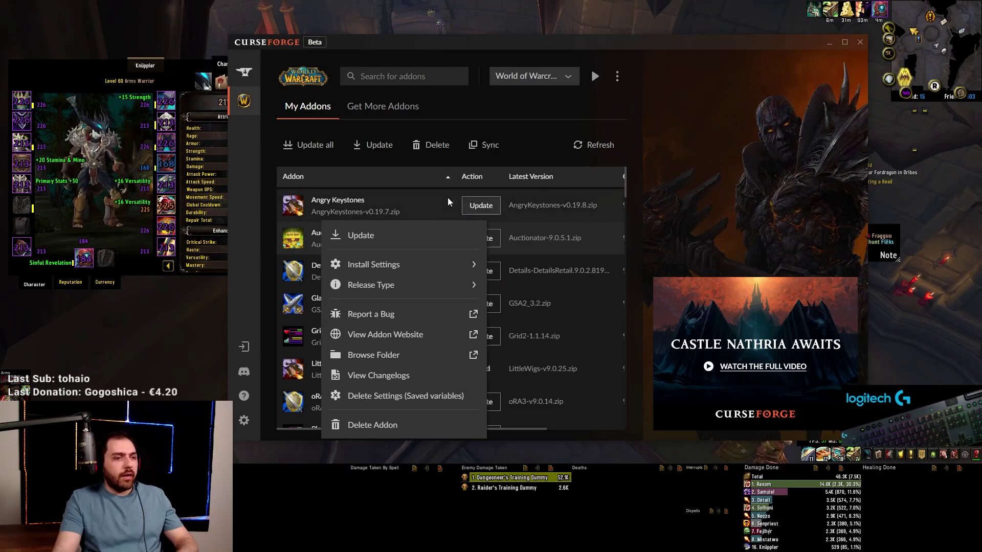
{"action": "left_click", "coordinate": [429, 211]}
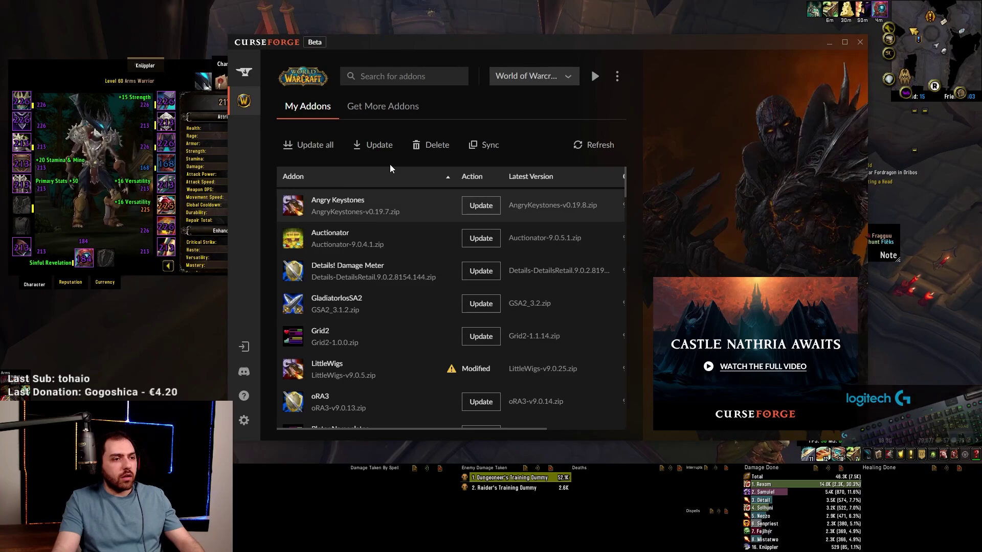
{"action": "left_click", "coordinate": [323, 147]}
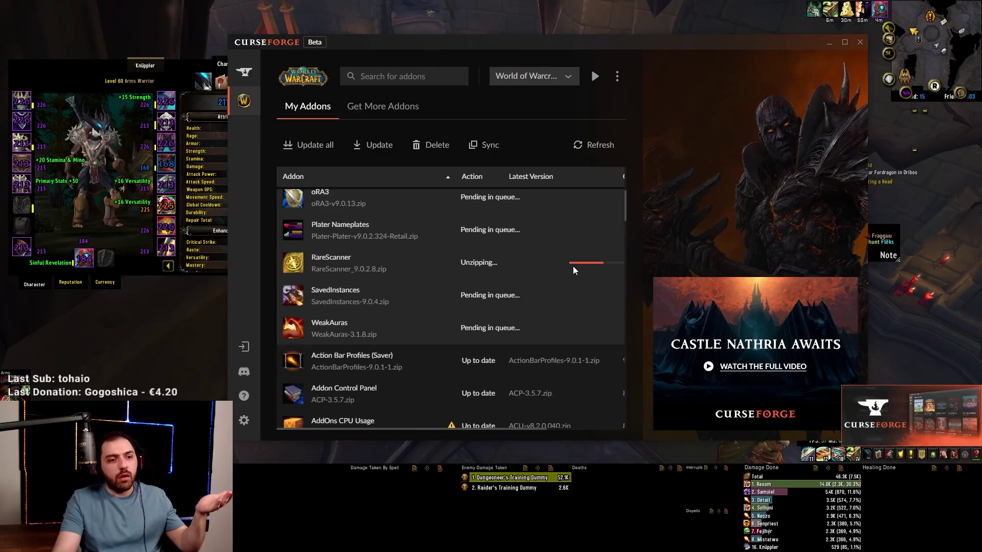
{"action": "scroll", "coordinate": [571, 281], "scroll_direction": "up", "scroll_amount": 1}
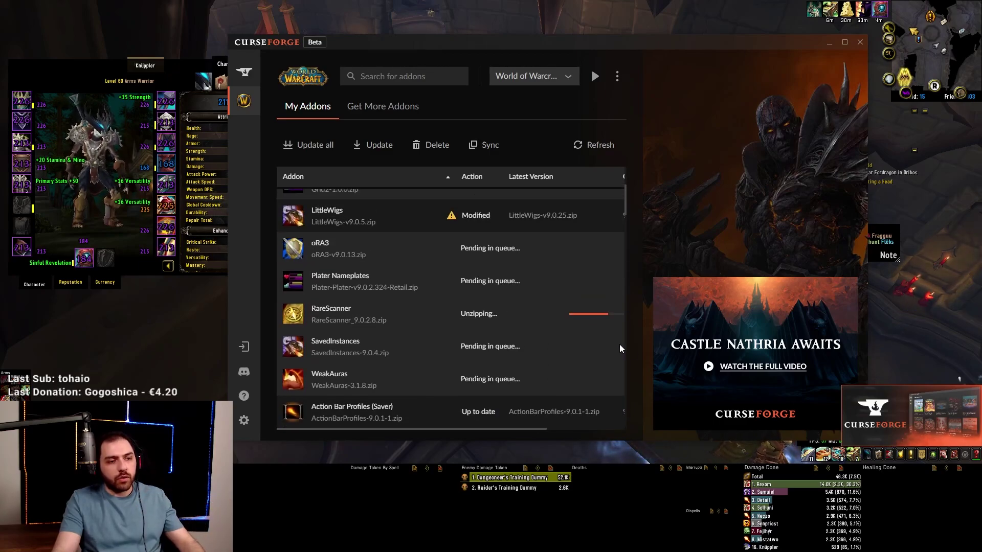
{"action": "scroll", "coordinate": [610, 306], "scroll_direction": "up", "scroll_amount": 2}
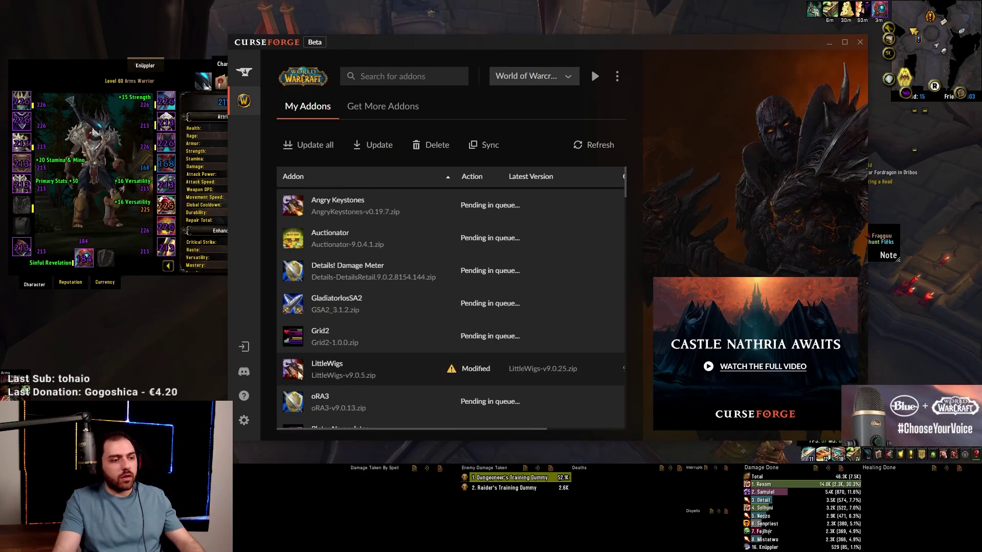
{"action": "left_click", "coordinate": [245, 419]}
Review the CurseForge and Addons settings tabs, then close Settings to return to My Addons.
{"action": "left_click", "coordinate": [304, 145]}
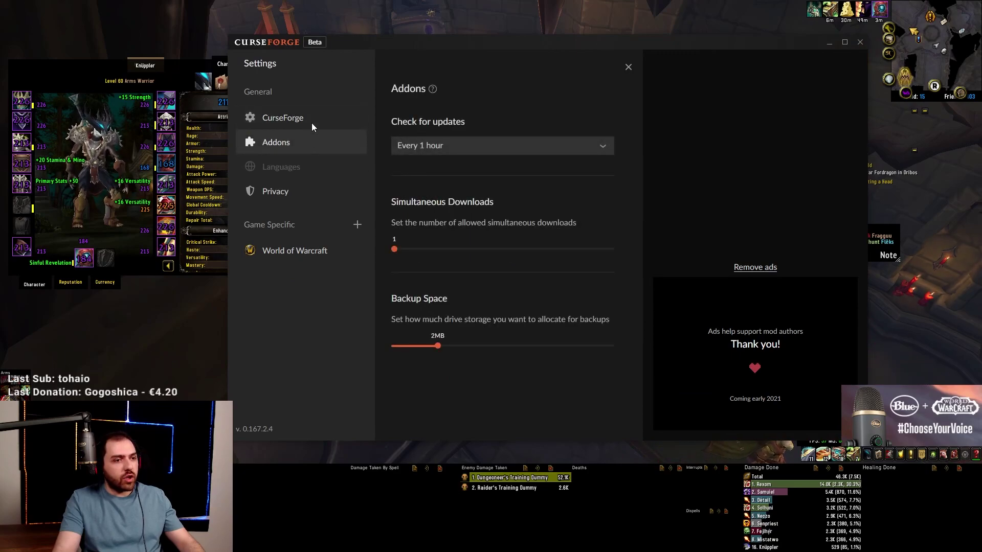
{"action": "left_click", "coordinate": [312, 122]}
{"action": "left_click", "coordinate": [315, 147]}
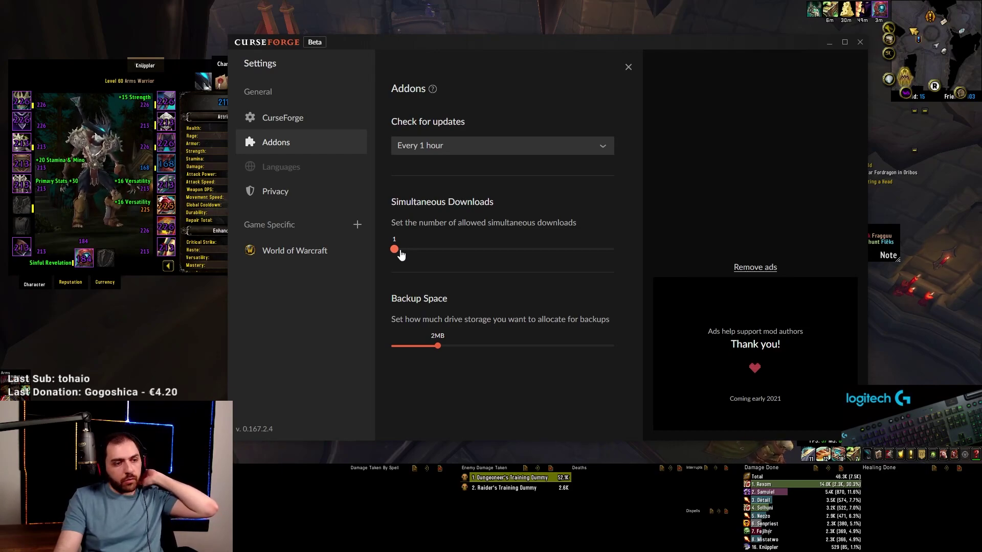
{"action": "left_click", "coordinate": [628, 67]}
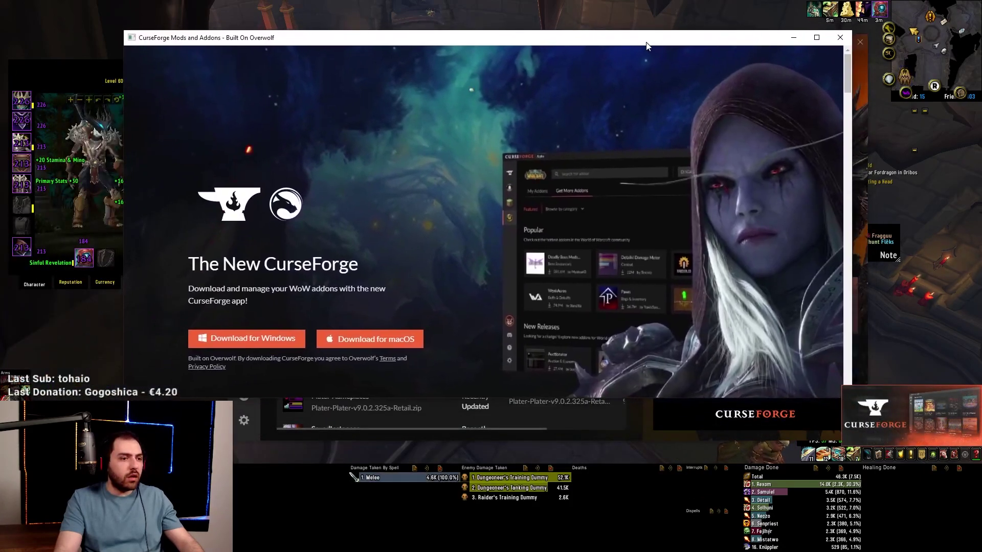
Maximize the browser and show Scripe's addon list under What Do They Use?
{"action": "double_click", "coordinate": [647, 41]}
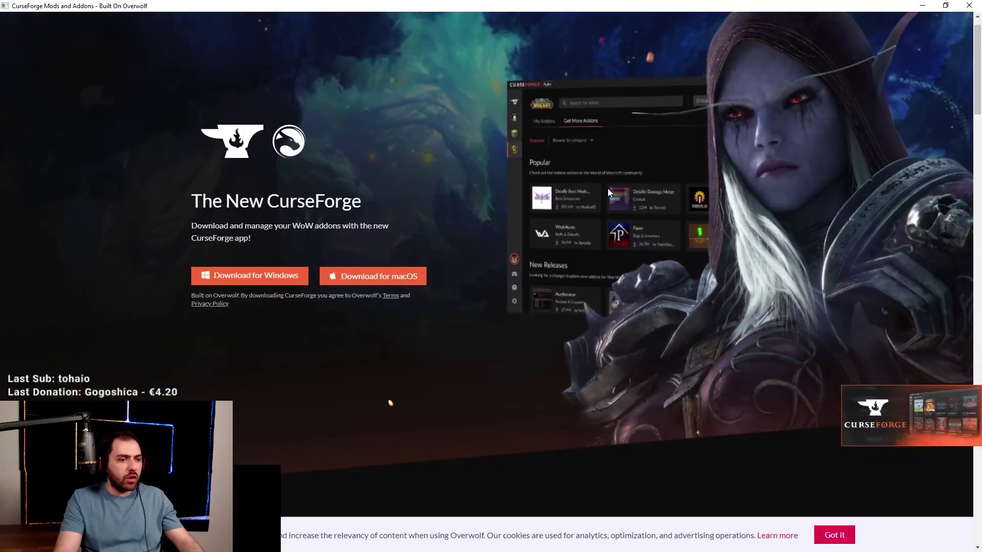
{"action": "scroll", "coordinate": [608, 189], "scroll_direction": "down", "scroll_amount": 8}
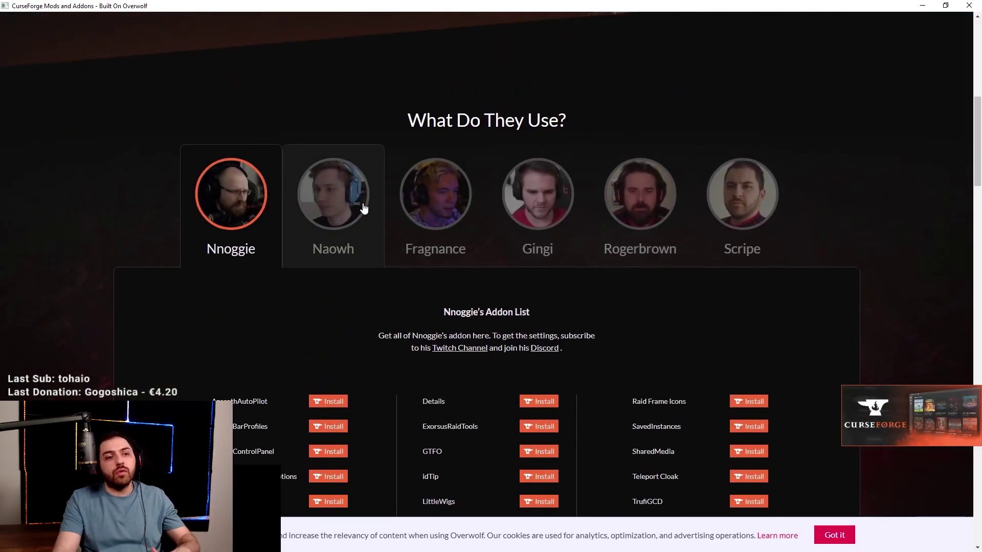
{"action": "scroll", "coordinate": [657, 211], "scroll_direction": "down", "scroll_amount": 5}
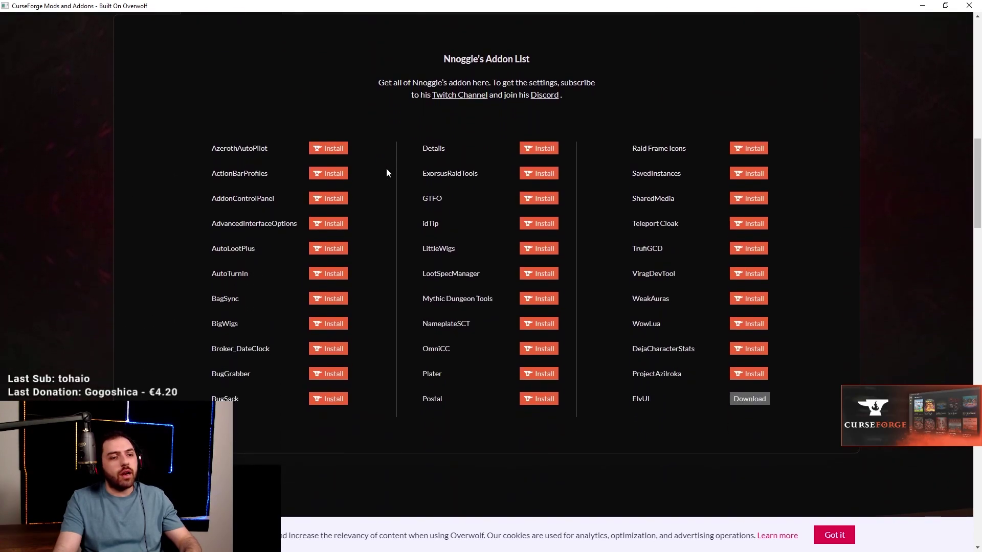
{"action": "scroll", "coordinate": [677, 159], "scroll_direction": "up", "scroll_amount": 3}
{"action": "left_click", "coordinate": [738, 104]}
{"action": "scroll", "coordinate": [380, 299], "scroll_direction": "down", "scroll_amount": 1}
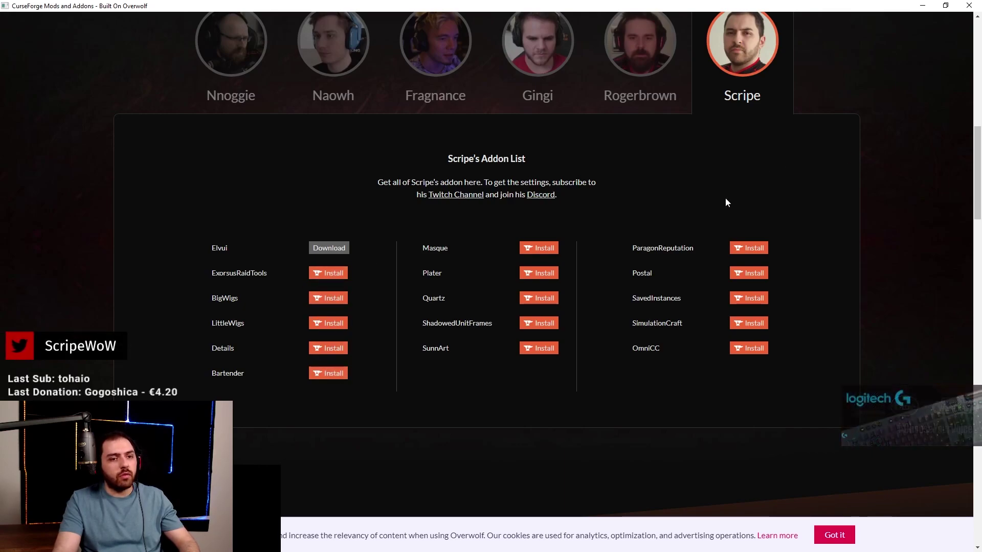
Install Masque from Scripe's list, dismiss the cookie notice, and move the app window aside.
{"action": "left_click", "coordinate": [542, 249]}
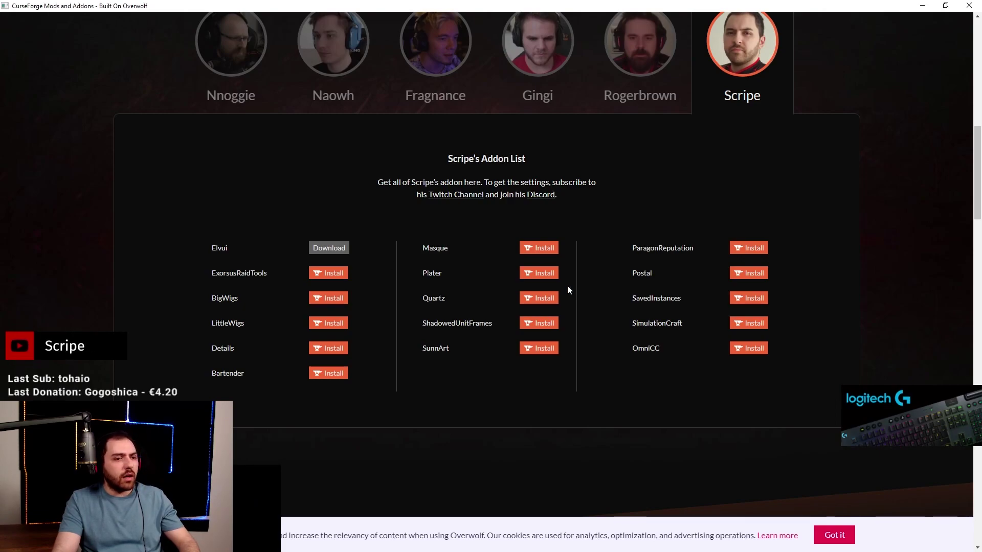
{"action": "left_click", "coordinate": [837, 544]}
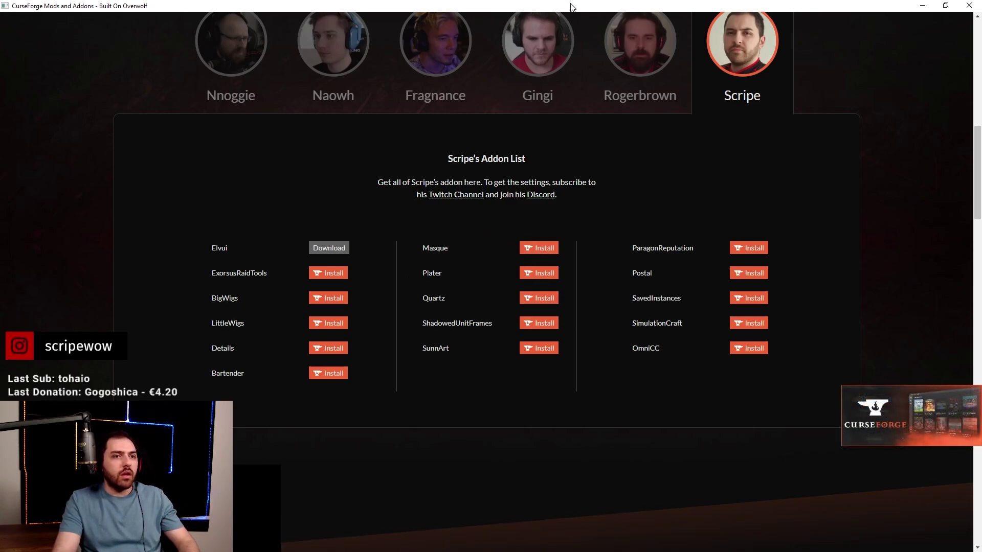
{"action": "scroll", "coordinate": [593, 281], "scroll_direction": "up", "scroll_amount": 1}
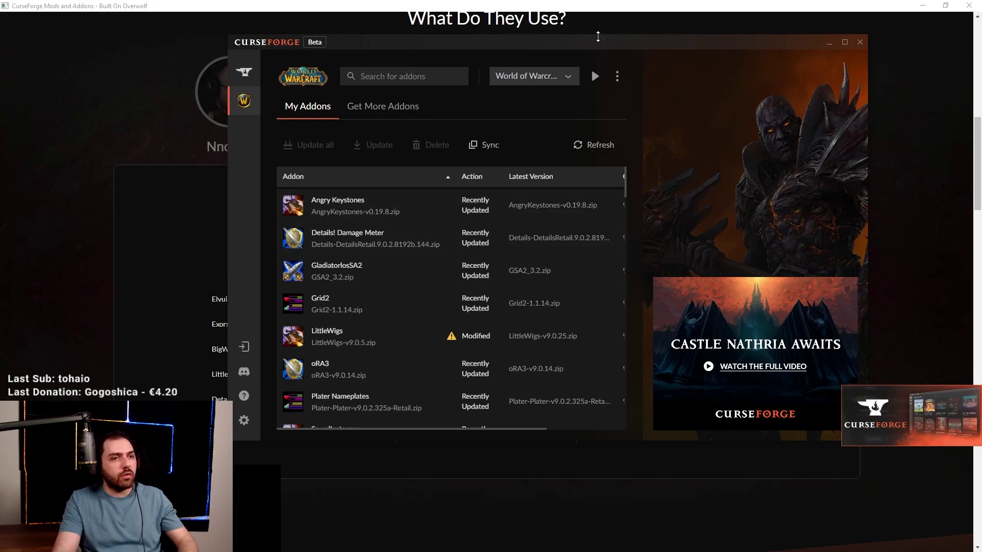
{"action": "mouse_move", "coordinate": [559, 50]}
{"action": "left_mouse_down"}
{"action": "mouse_move", "coordinate": [614, 311]}
{"action": "mouse_move", "coordinate": [583, 56]}
{"action": "mouse_move", "coordinate": [579, 430]}
{"action": "mouse_move", "coordinate": [513, 409]}
{"action": "mouse_move", "coordinate": [513, 342]}
{"action": "mouse_move", "coordinate": [514, 434]}
{"action": "mouse_move", "coordinate": [514, 424]}
{"action": "left_mouse_up"}
{"action": "double_click", "coordinate": [446, 299]}
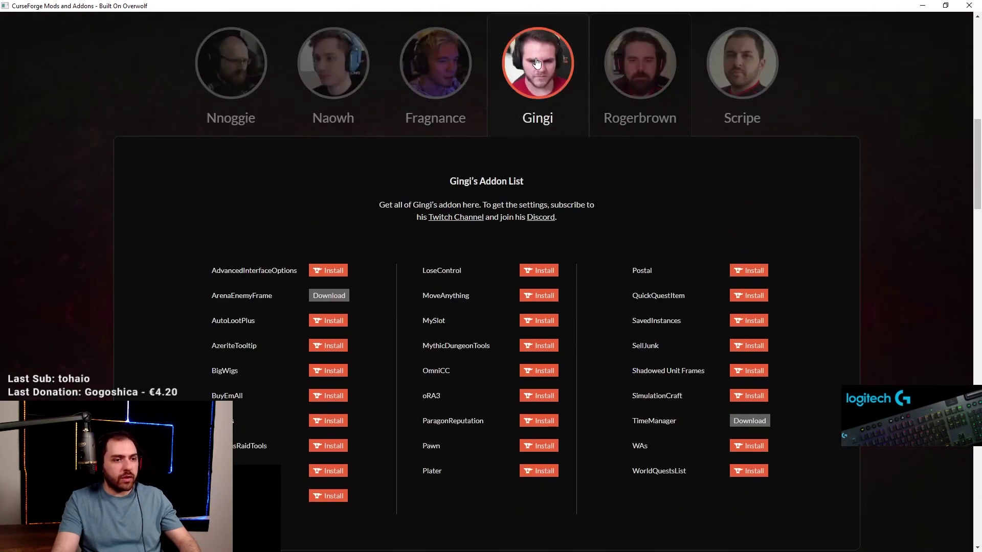
Switch the streamer lists back to Nnoggie's and minimize the CurseForge app window.
{"action": "mouse_move", "coordinate": [419, 77]}
{"action": "mouse_move", "coordinate": [276, 76]}
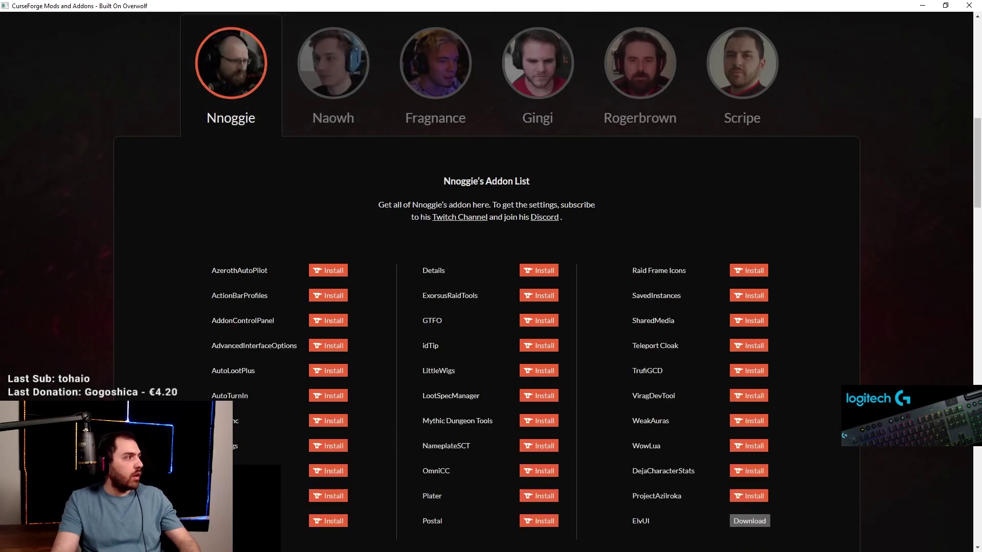
{"action": "key", "text": "alt+Tab"}
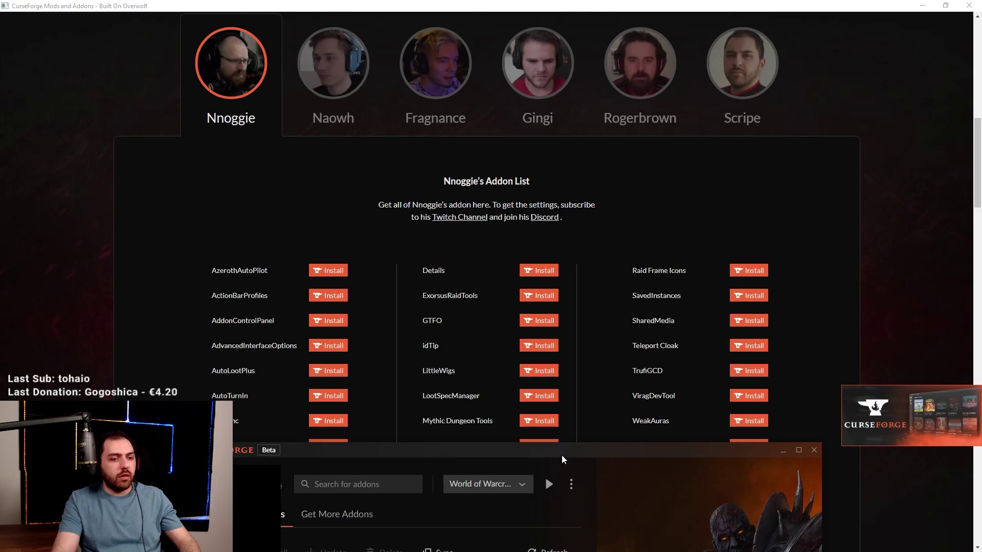
{"action": "mouse_move", "coordinate": [562, 460]}
{"action": "left_mouse_down"}
{"action": "mouse_move", "coordinate": [557, 114]}
{"action": "mouse_move", "coordinate": [567, 113]}
{"action": "left_mouse_up"}
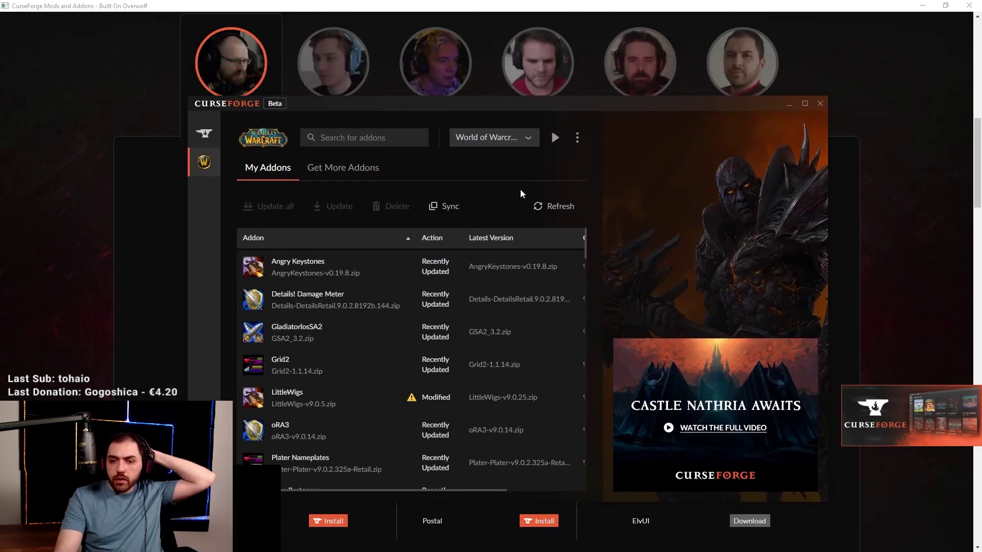
{"action": "left_click", "coordinate": [553, 135]}
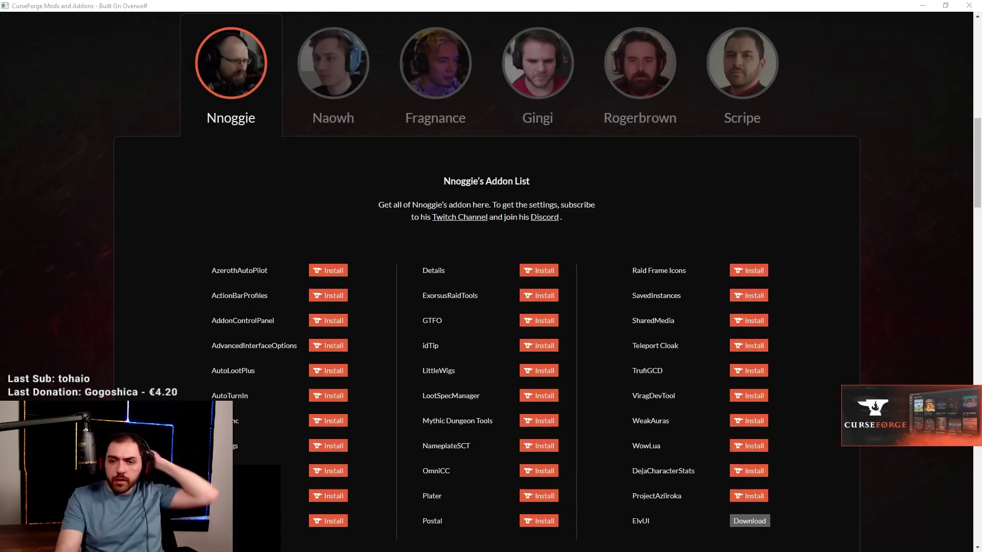
{"action": "scroll", "coordinate": [404, 55], "scroll_direction": "up", "scroll_amount": 2}
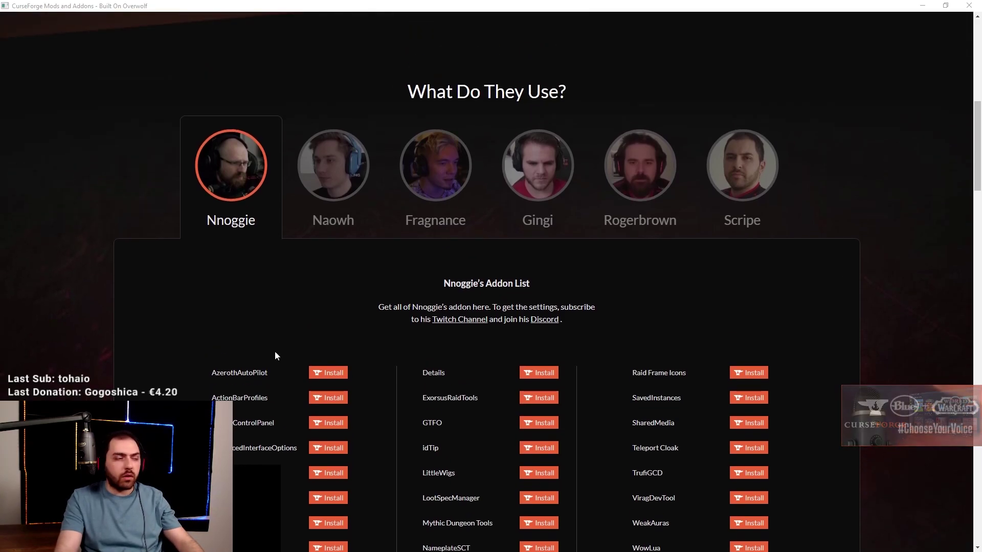
Switch to World of Warcraft and open the Addon Control Panel from the game menu.
{"action": "key", "text": "alt+Tab"}
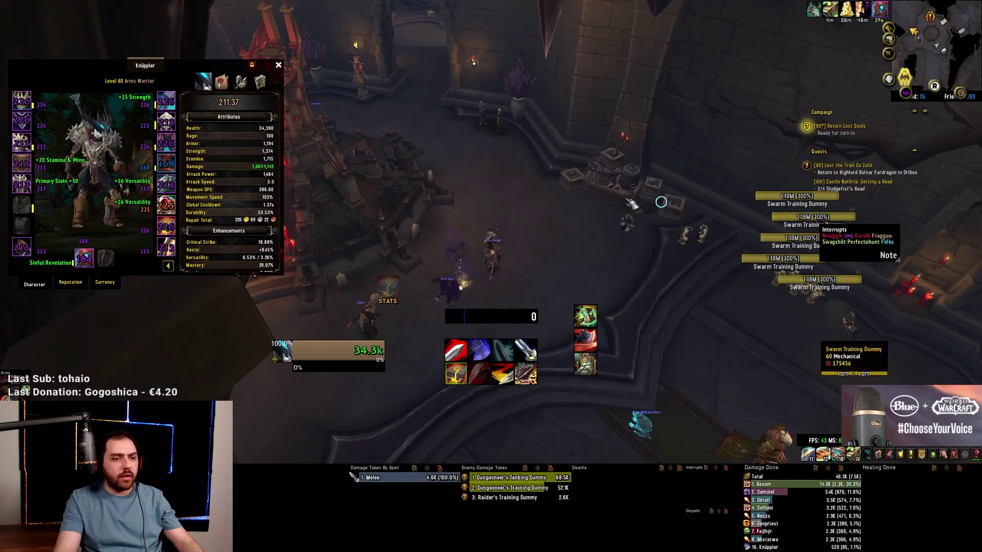
{"action": "key", "text": "Escape"}
{"action": "left_click", "coordinate": [490, 295]}
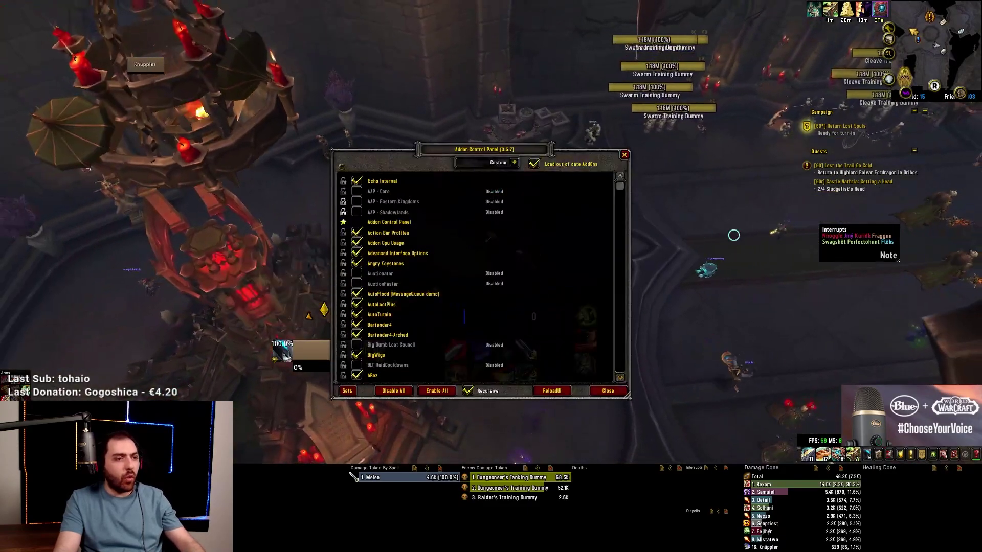
Scroll the addon list down to the Blizzard Addons section, then close the panel.
{"action": "scroll", "coordinate": [488, 240], "scroll_direction": "up", "scroll_amount": 5}
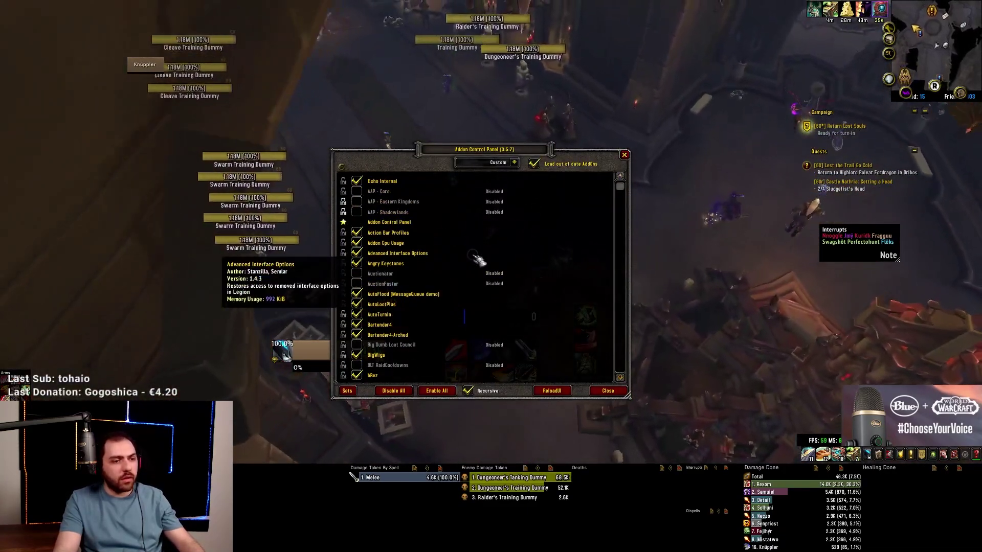
{"action": "scroll", "coordinate": [465, 253], "scroll_direction": "down", "scroll_amount": 10}
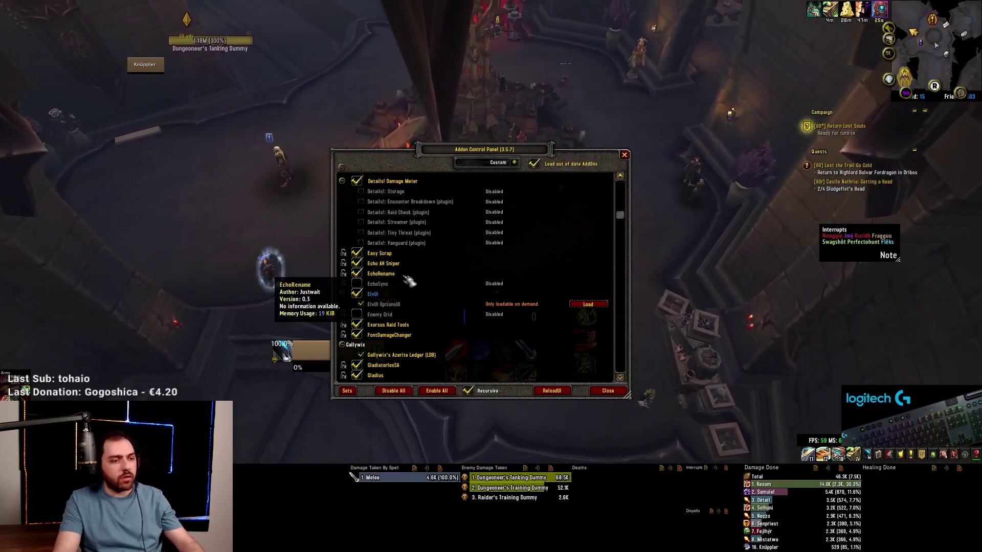
{"action": "scroll", "coordinate": [434, 274], "scroll_direction": "down", "scroll_amount": 5}
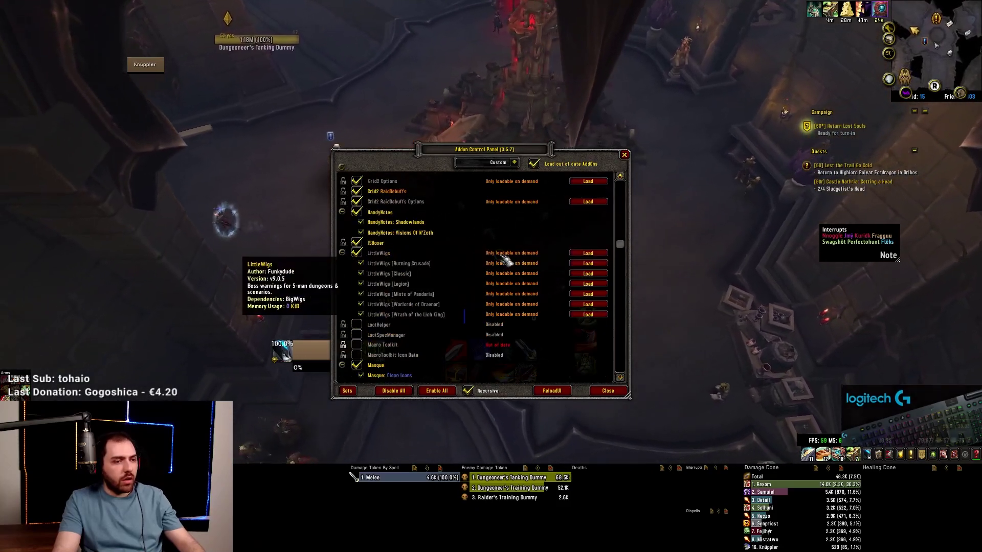
{"action": "scroll", "coordinate": [506, 259], "scroll_direction": "down", "scroll_amount": 5}
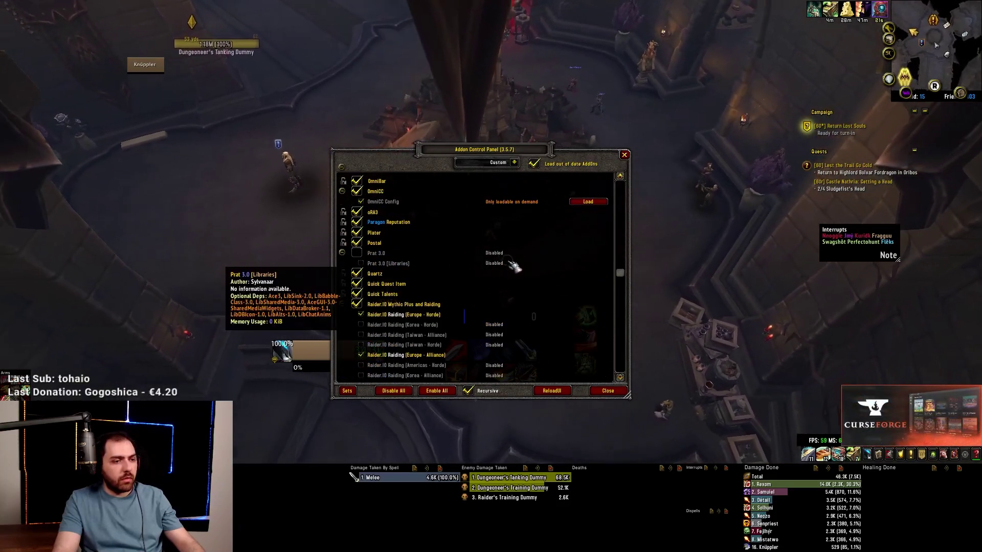
{"action": "scroll", "coordinate": [513, 265], "scroll_direction": "up", "scroll_amount": 5}
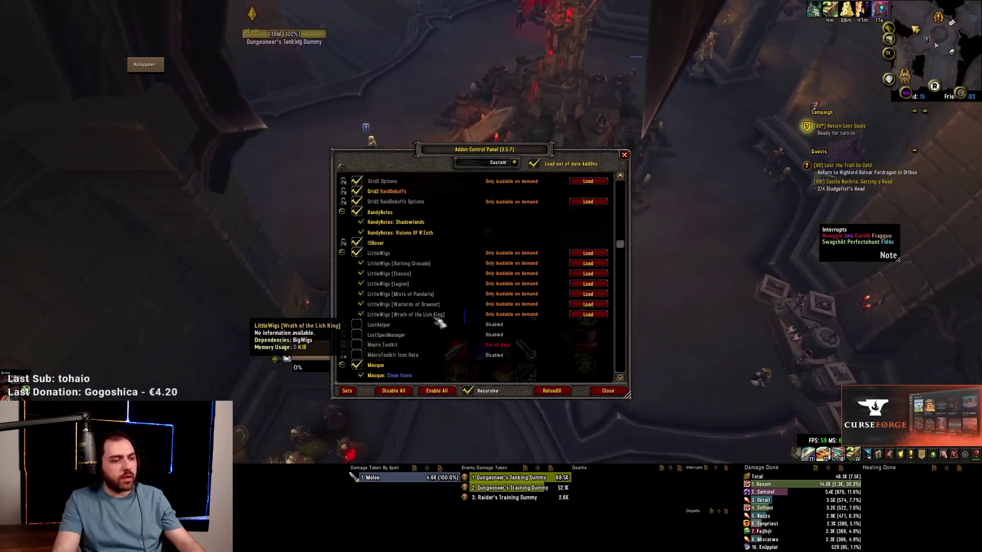
{"action": "scroll", "coordinate": [437, 322], "scroll_direction": "down", "scroll_amount": 5}
{"action": "scroll", "coordinate": [415, 230], "scroll_direction": "down", "scroll_amount": 10}
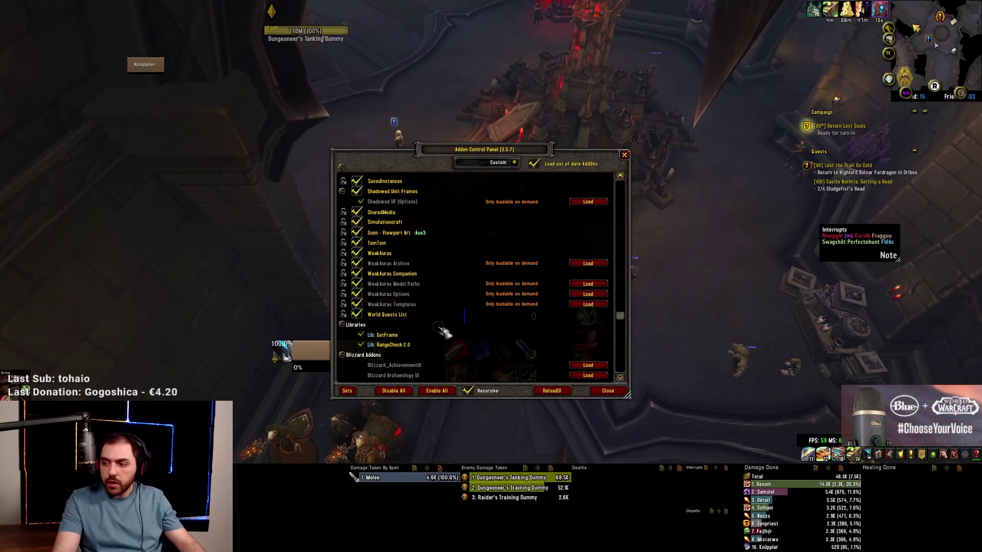
{"action": "scroll", "coordinate": [439, 315], "scroll_direction": "down", "scroll_amount": 12}
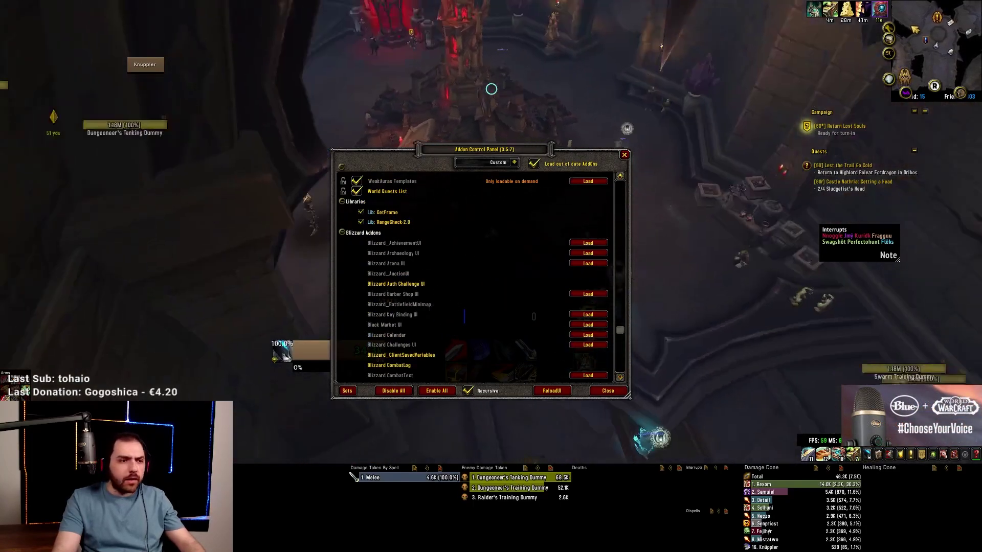
{"action": "left_click", "coordinate": [632, 159]}
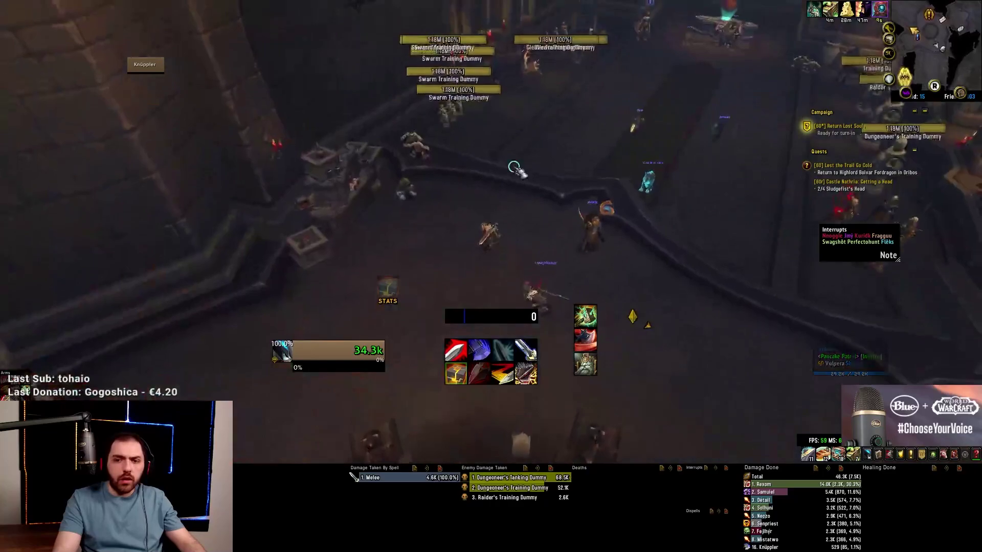
Rotate the camera around the character with A and D to view the training dummies.
{"action": "key", "text": "d"}
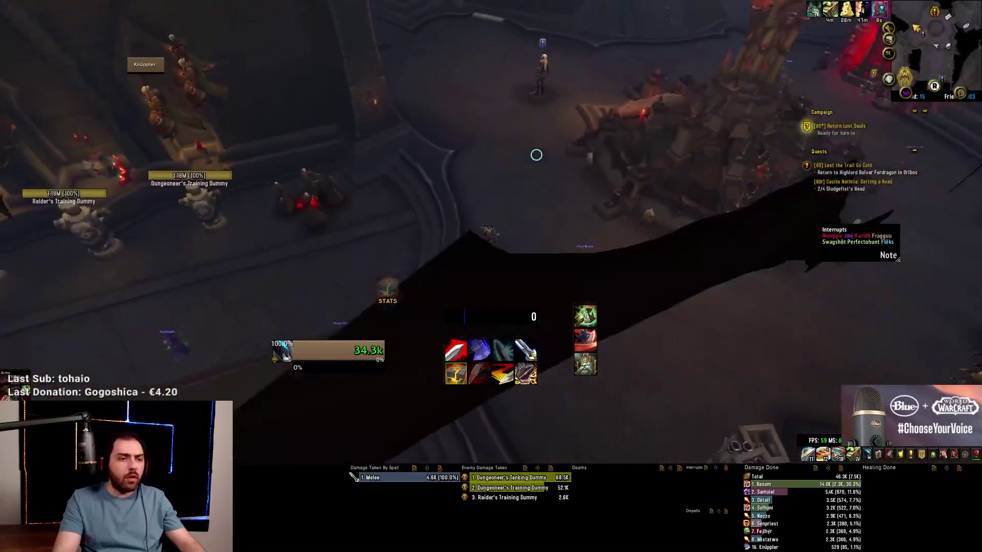
{"action": "key", "text": "a"}
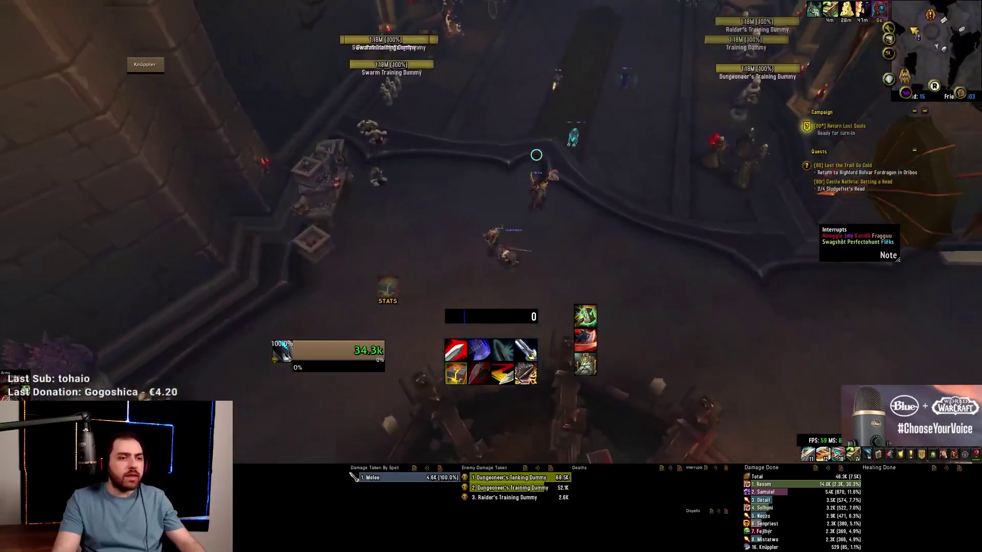
{"action": "key", "text": "d"}
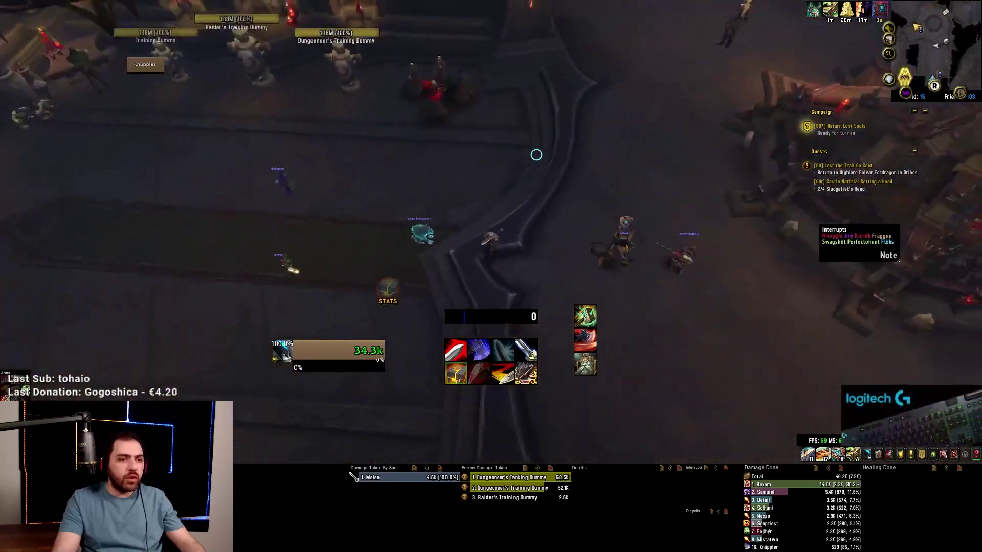
{"action": "key", "text": "d"}
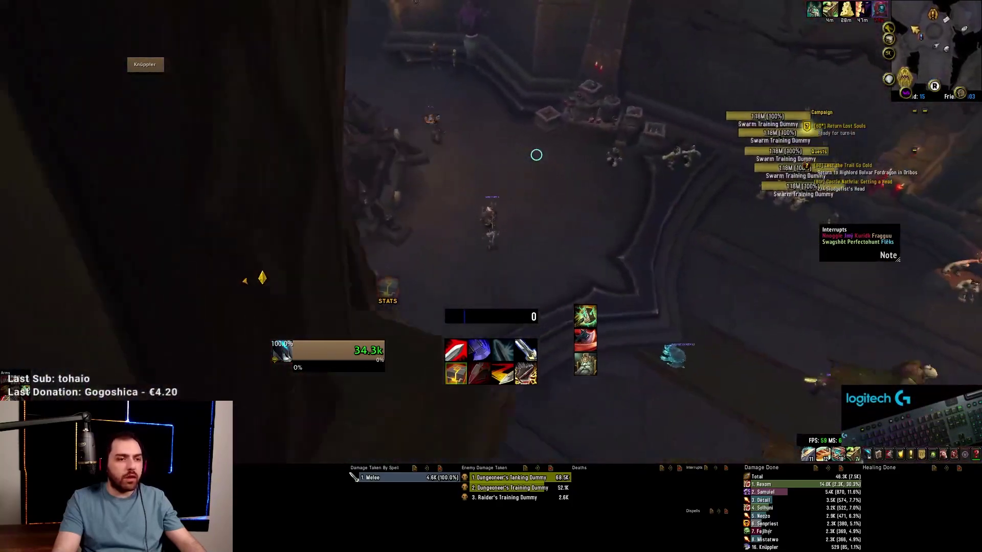
{"action": "key", "text": "d"}
{"action": "key", "text": "d"}
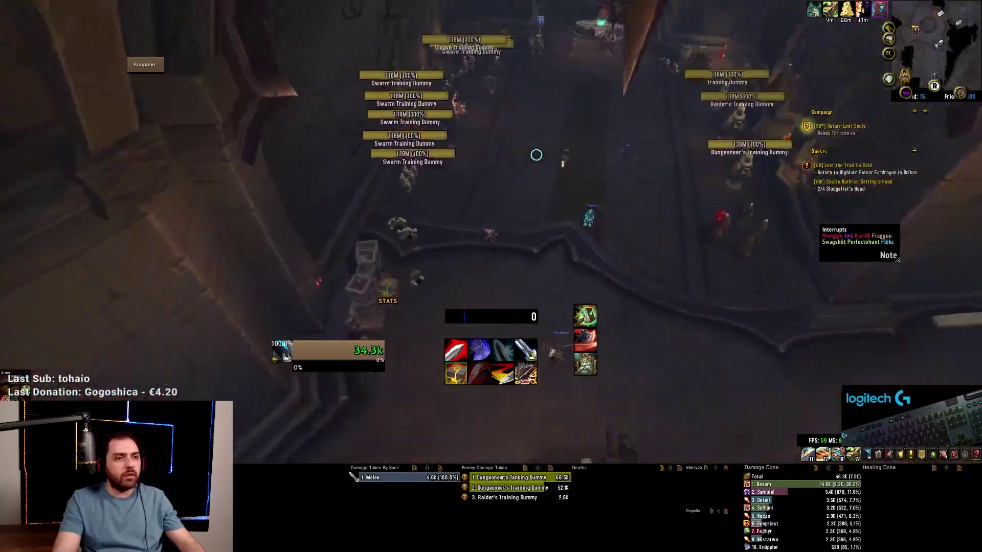
{"action": "key", "text": "d"}
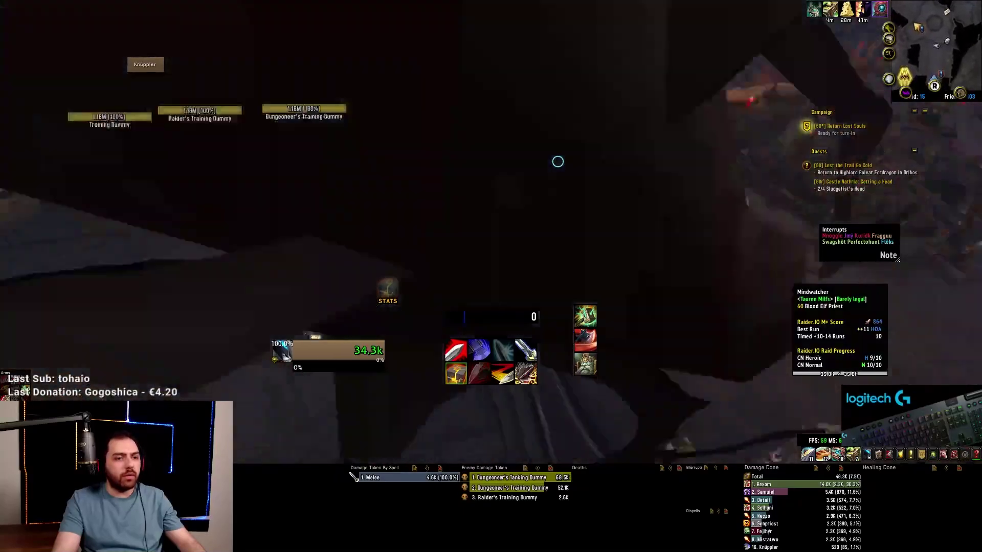
{"action": "key", "text": "d"}
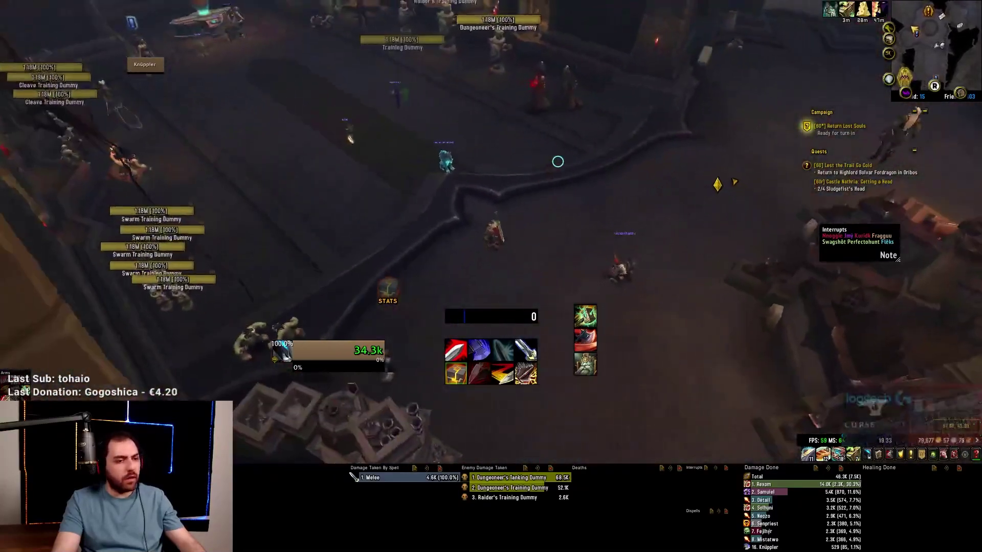
{"action": "key", "text": "d"}
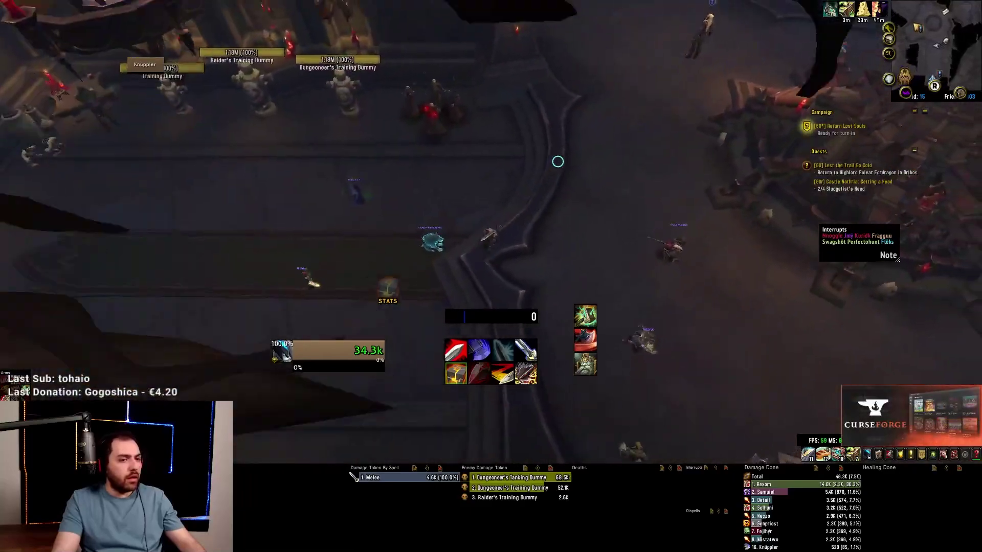
{"action": "key", "text": "d"}
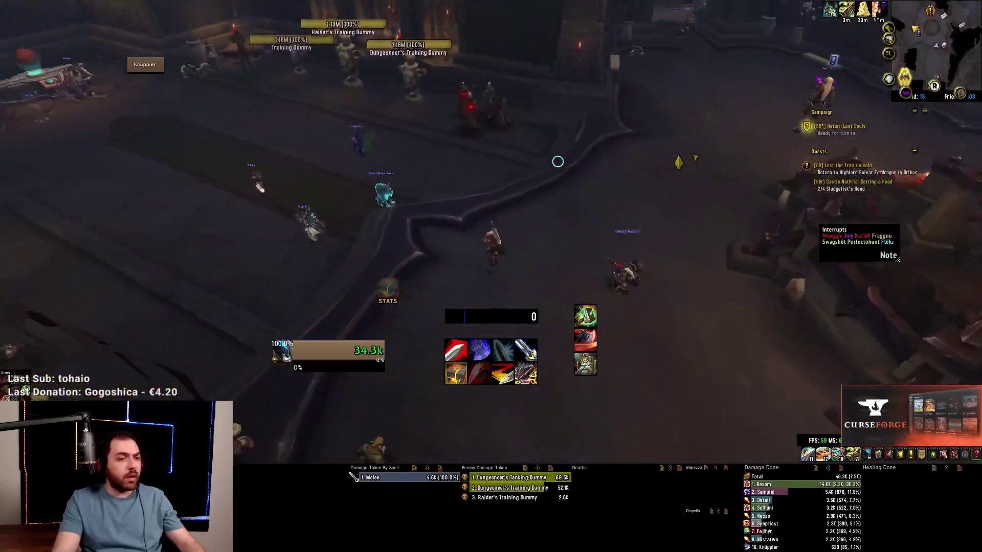
{"action": "key", "text": "d"}
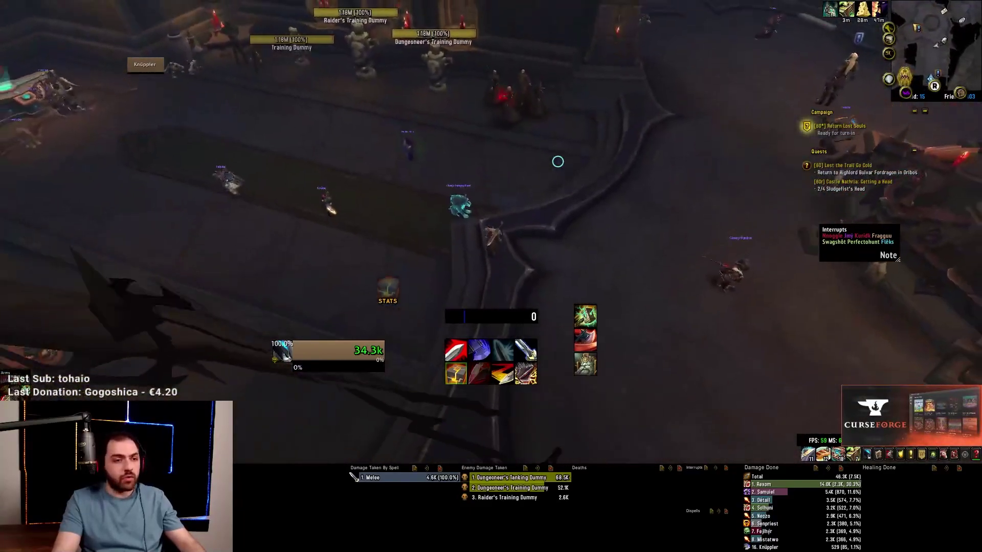
{"action": "key", "text": "d"}
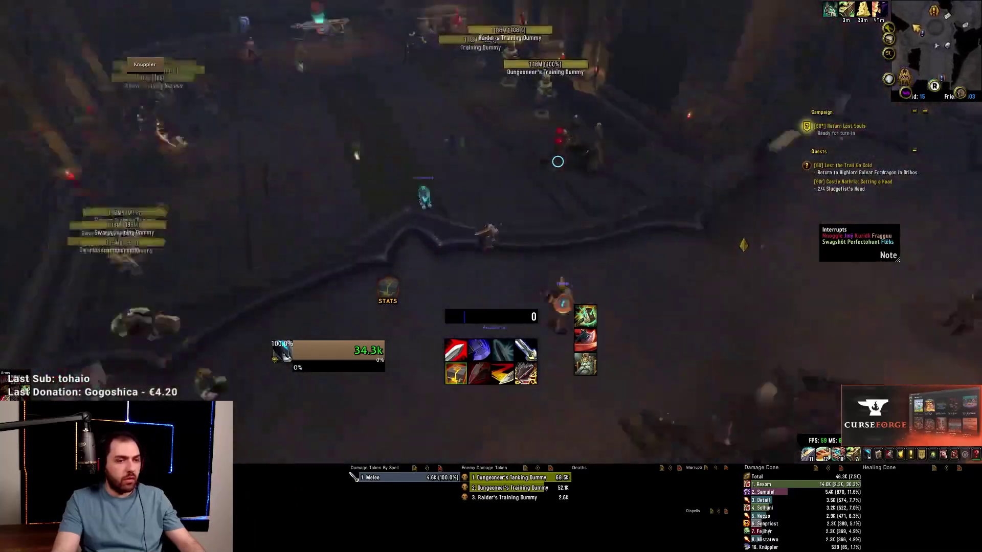
{"action": "key", "text": "d"}
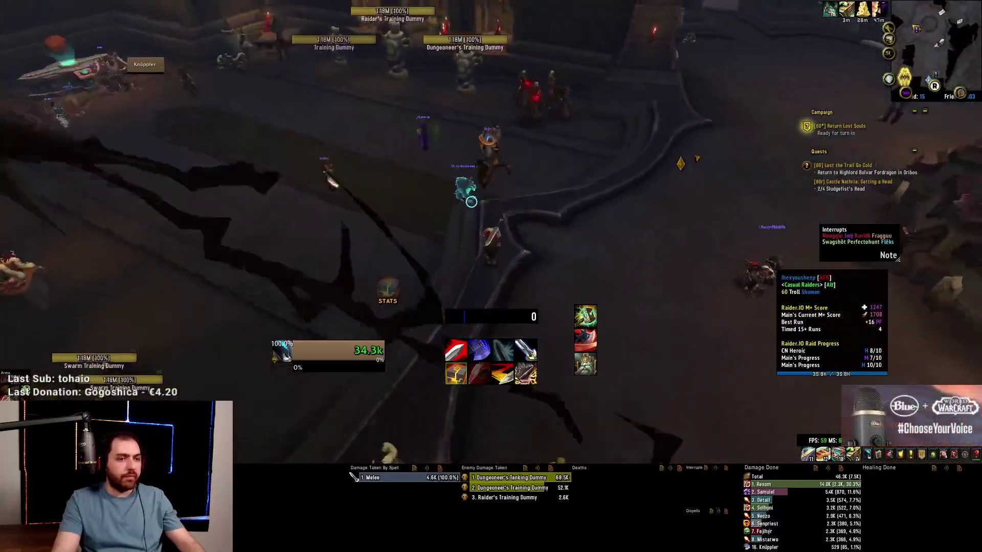
{"action": "key", "text": "d"}
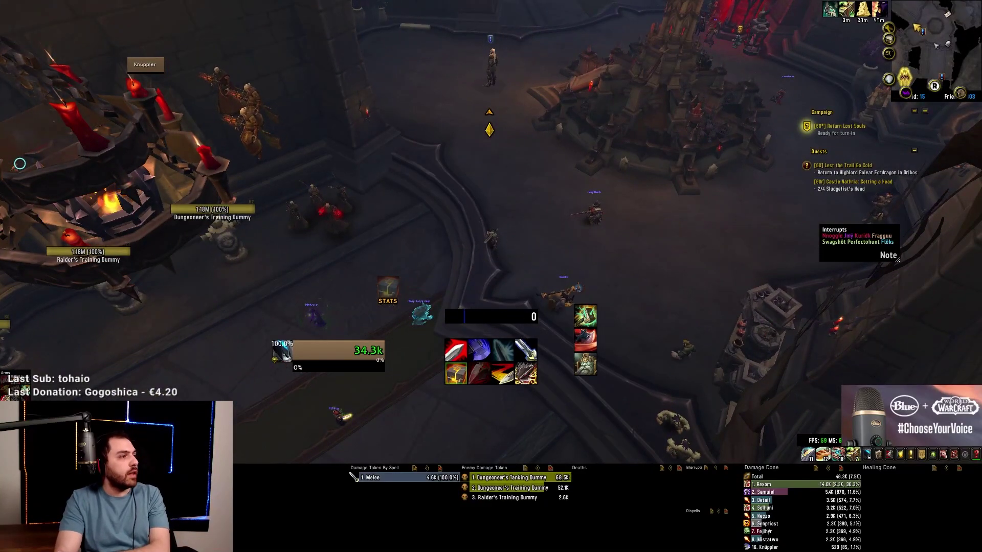
Bring the CurseForge My Addons overlay up over the game and move it up-left.
{"action": "key", "text": "alt+Tab"}
{"action": "key", "text": "alt+Tab"}
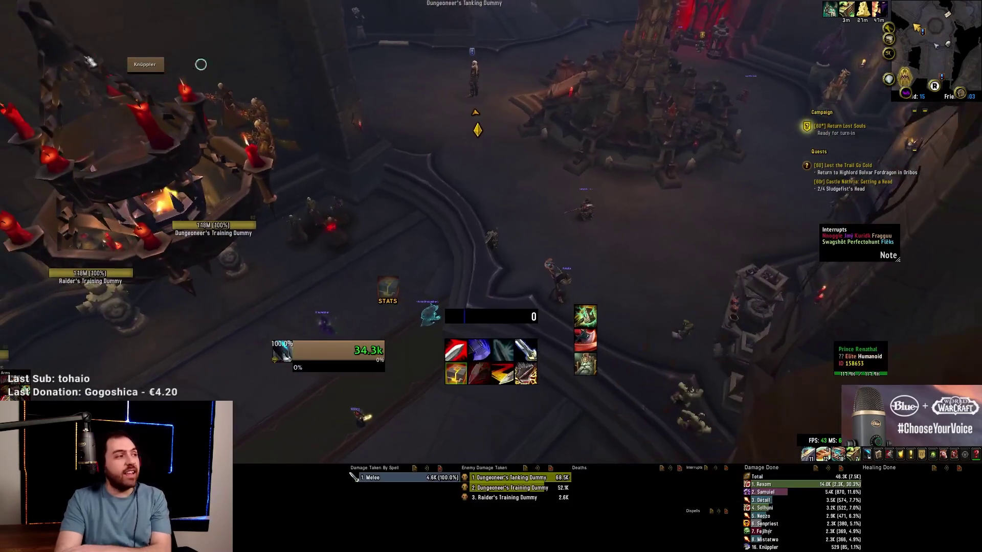
{"action": "key", "text": "alt+Tab"}
{"action": "left_click_drag", "start_coordinate": [479, 103], "coordinate": [464, 86]}
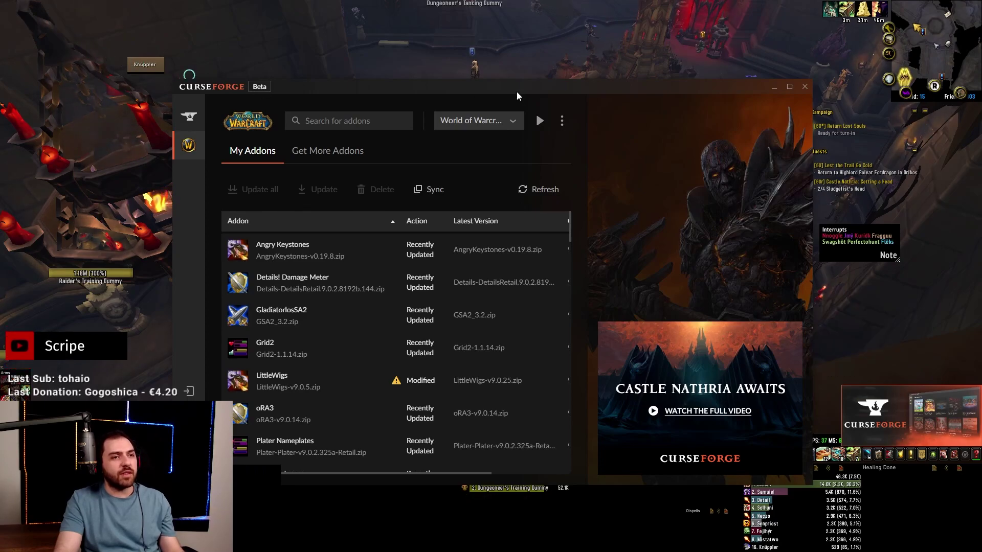
Briefly open CurseForge settings, then pick Suggest a Feature from the sidebar help icon.
{"action": "left_click", "coordinate": [517, 58]}
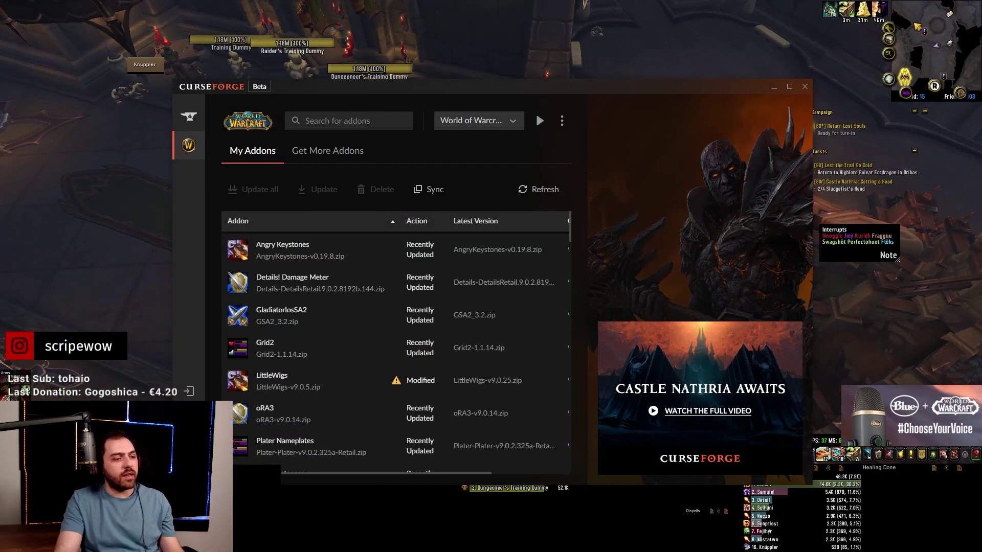
{"action": "left_click", "coordinate": [574, 109]}
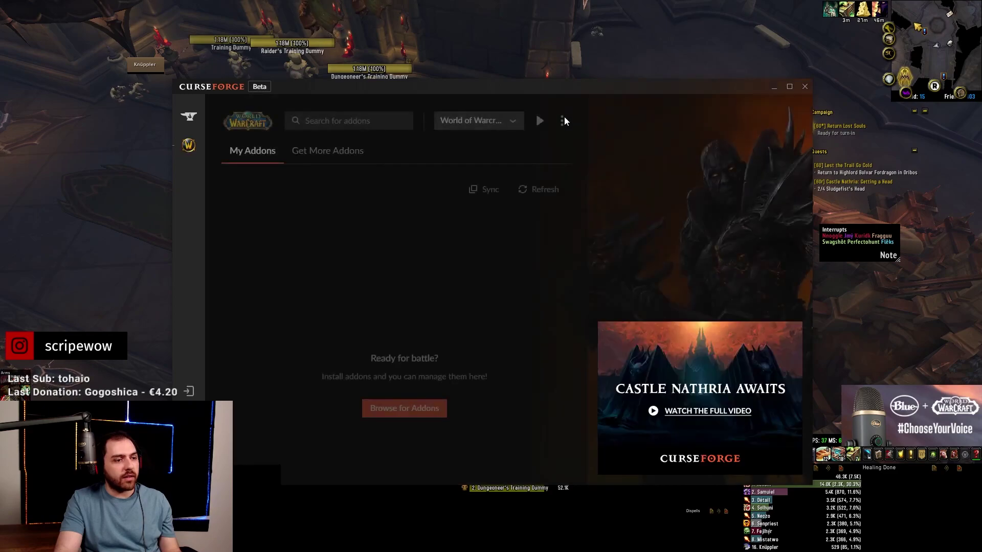
{"action": "left_click", "coordinate": [189, 444]}
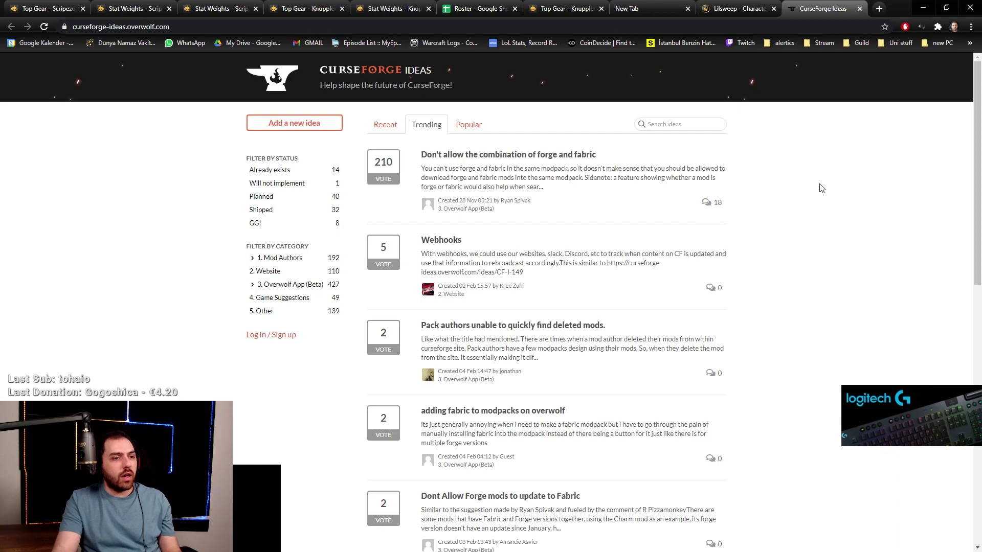
Scroll through the Trending ideas, then switch back to the What Do They Use? streamer lists.
{"action": "scroll", "coordinate": [821, 184], "scroll_direction": "down", "scroll_amount": 2}
{"action": "scroll", "coordinate": [821, 182], "scroll_direction": "up", "scroll_amount": 2}
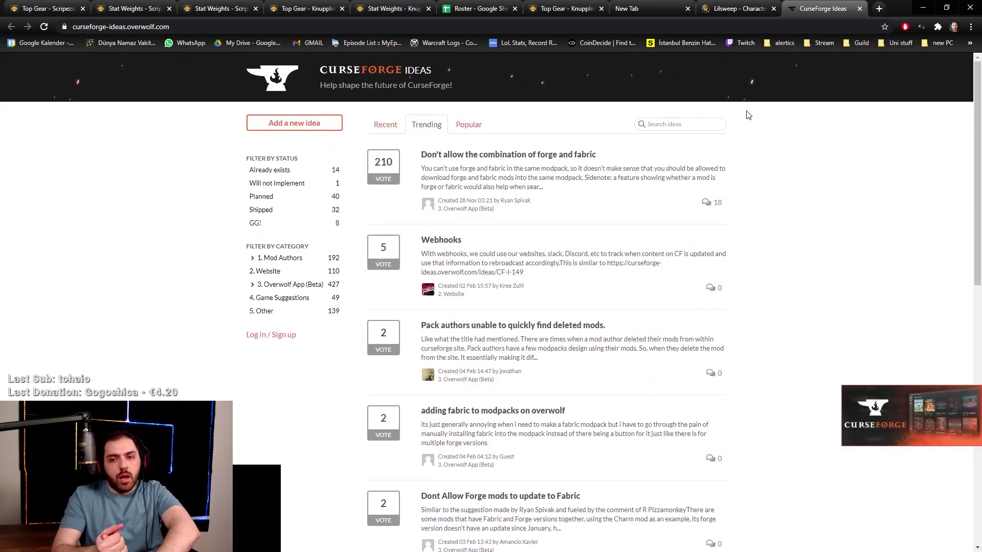
{"action": "key", "text": "alt+Tab"}
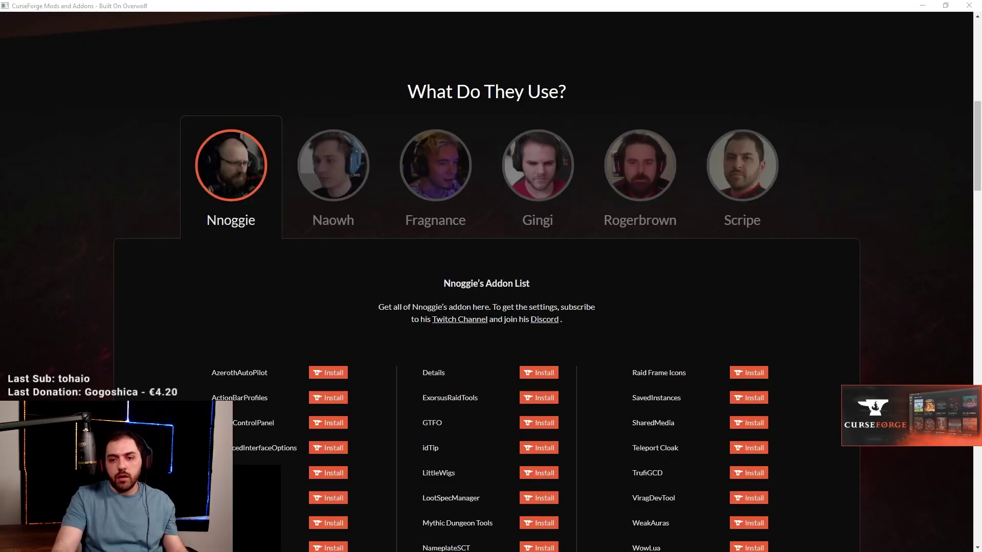